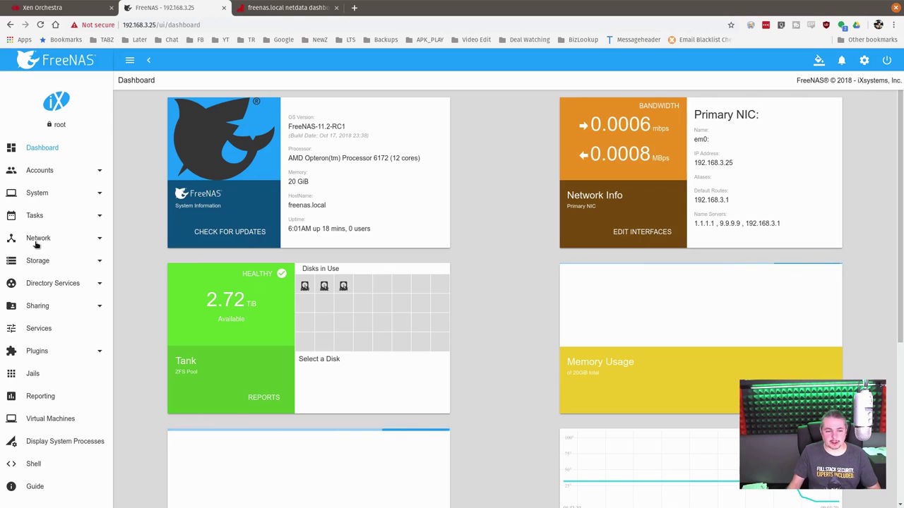
Check that all RAIDZ1 disks in the Tank pool are online, then go back to Pools
left_click(42, 261)
left_click(38, 284)
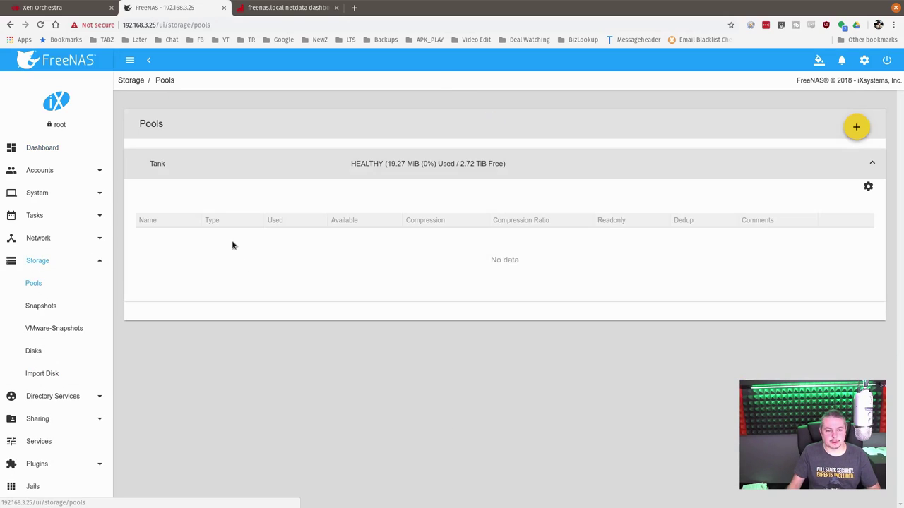
left_click(867, 187)
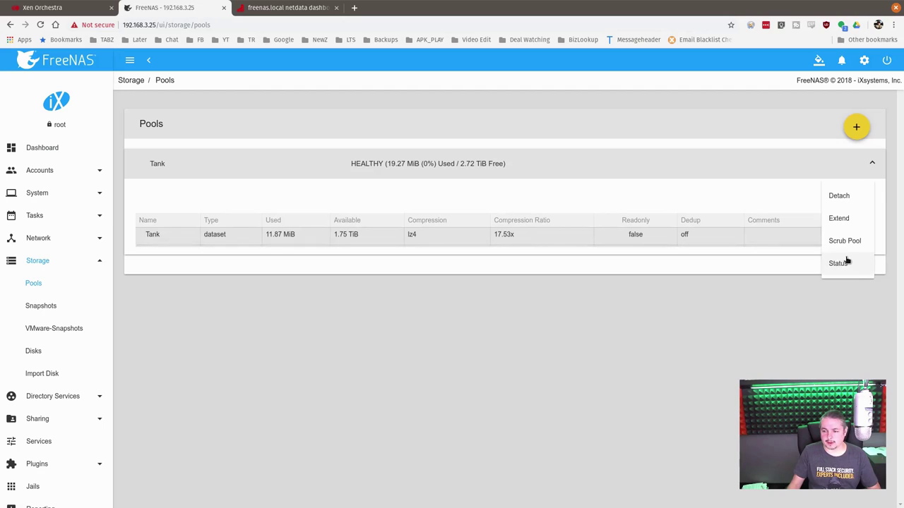
left_click(845, 261)
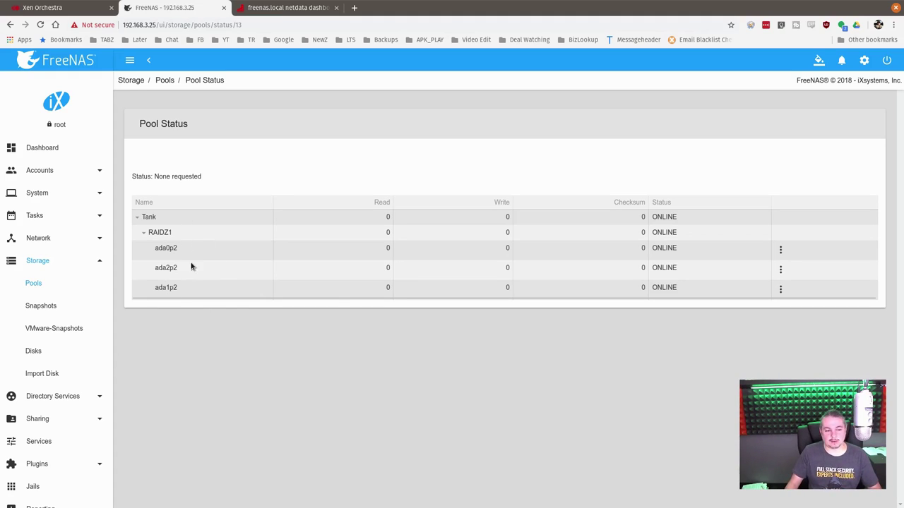
left_click(33, 285)
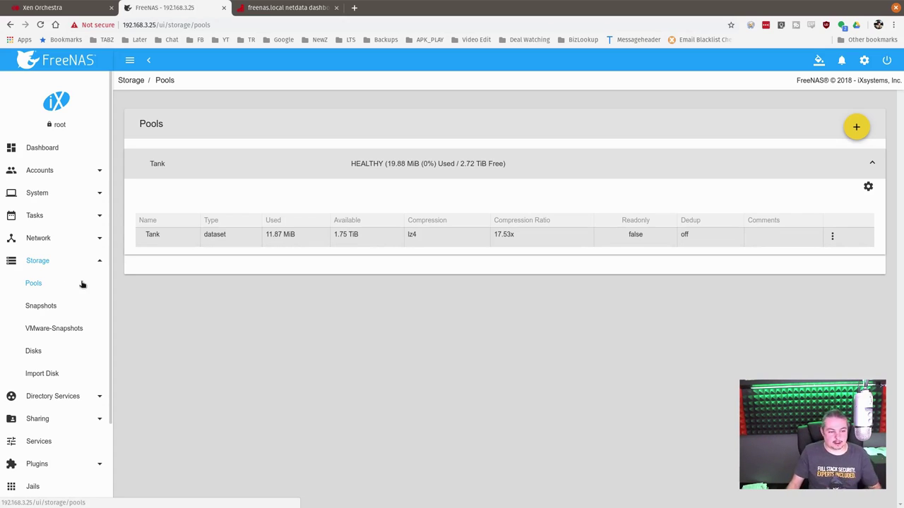
Save a new Tank child dataset NFS_For_XenServer with comment 'The NFS For Xenserver'
left_click(833, 237)
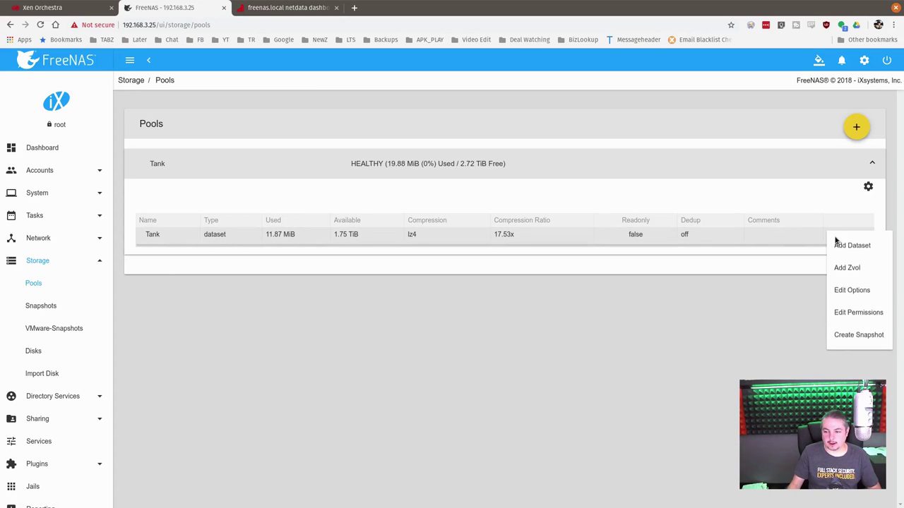
left_click(874, 252)
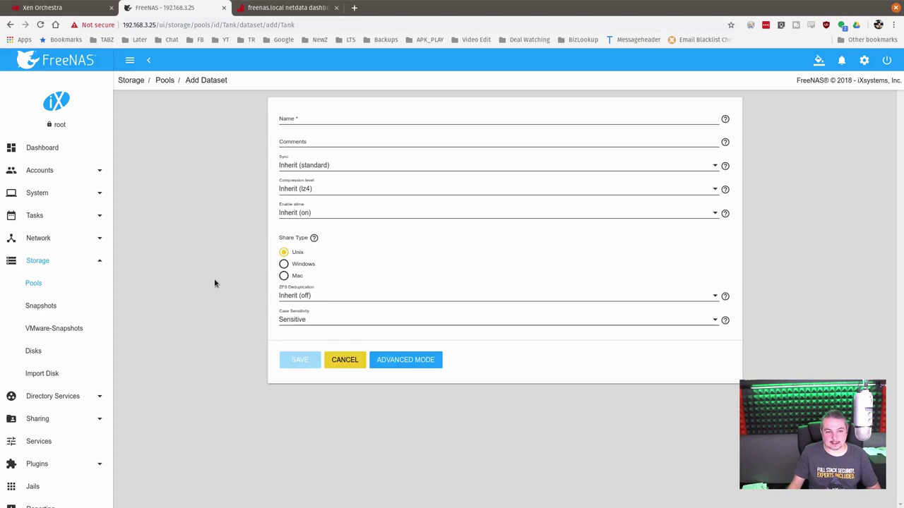
left_click(353, 118)
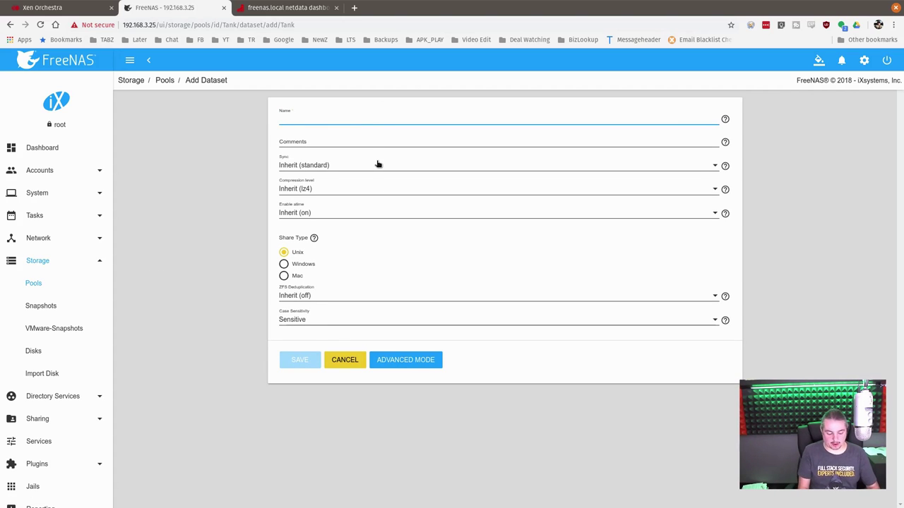
type("NFS")
key("BackSpace")
key("BackSpace")
type("NFS_")
key("BackSpace")
key("BackSpace")
key("BackSpace")
key("BackSpace")
type("NFS_F")
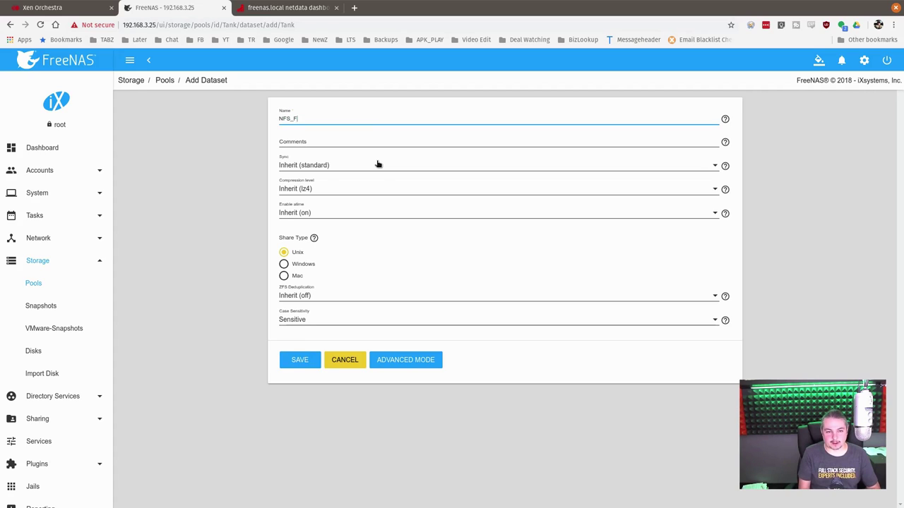
type("or_VM")
type("XenServ")
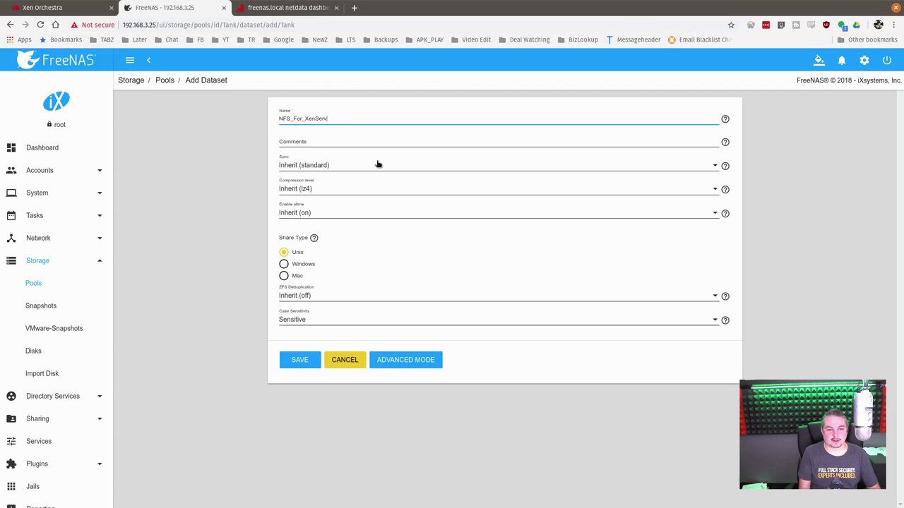
type("er")
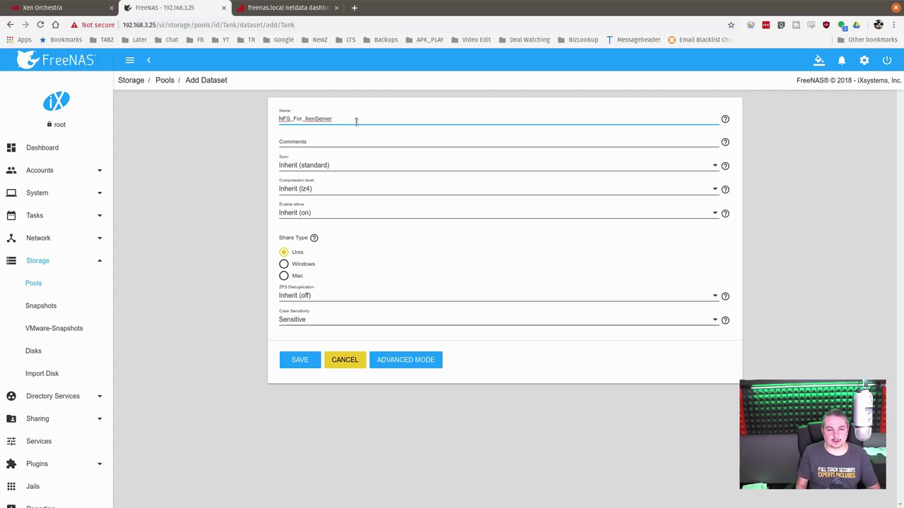
left_click(323, 144)
type("The NFS For Xenserver")
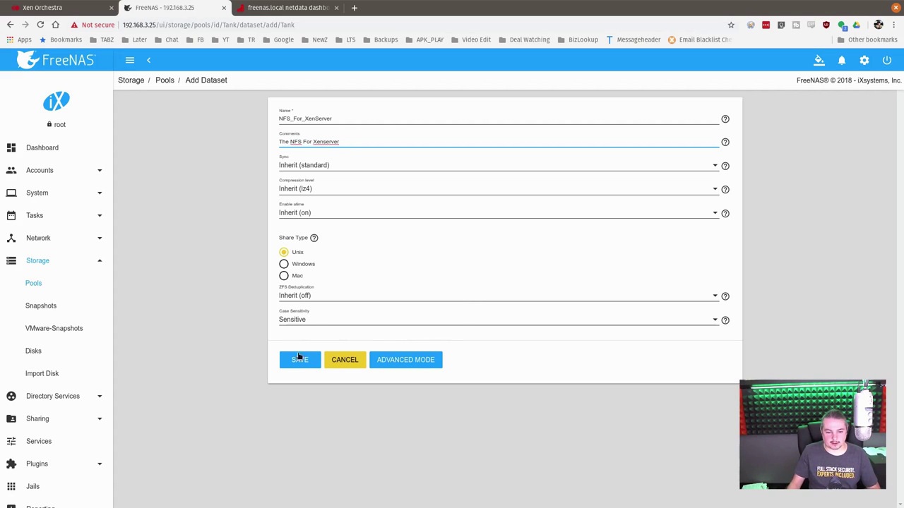
left_click(300, 360)
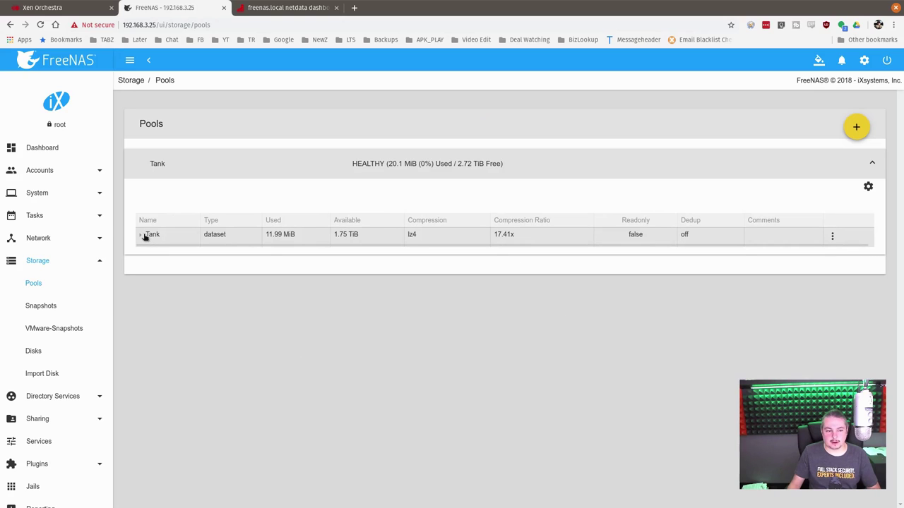
Grant Group and Other write on NFS_For_XenServer recursively, accepting the warning, and save
left_click(141, 234)
left_click(838, 256)
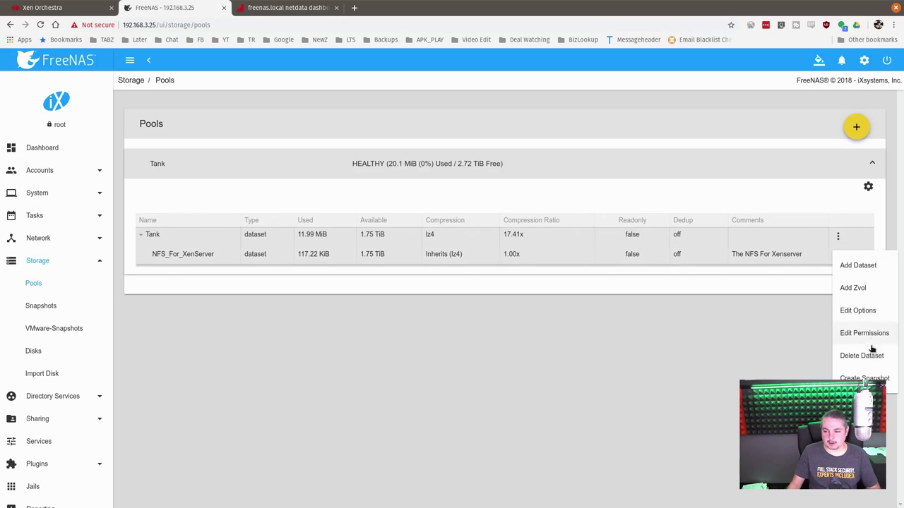
left_click(876, 338)
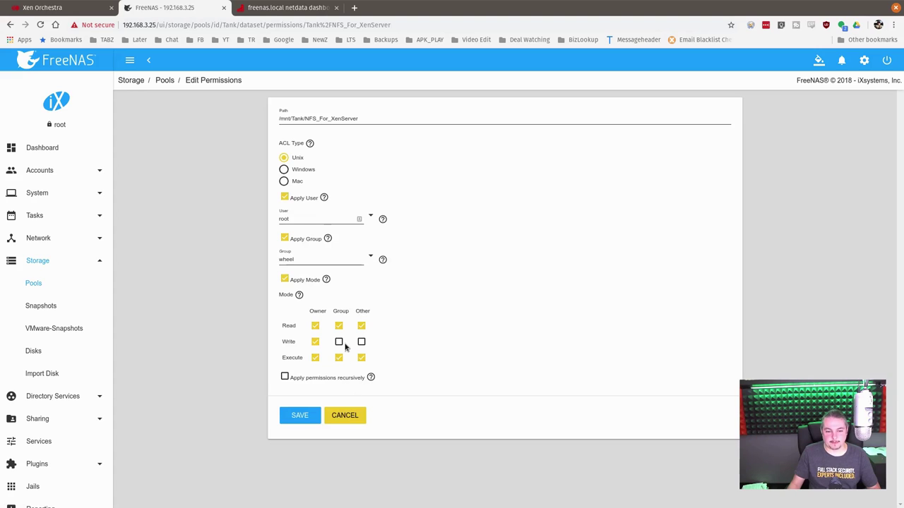
left_click(339, 341)
left_click(362, 341)
left_click(285, 376)
left_click(327, 305)
left_click(567, 311)
left_click(292, 415)
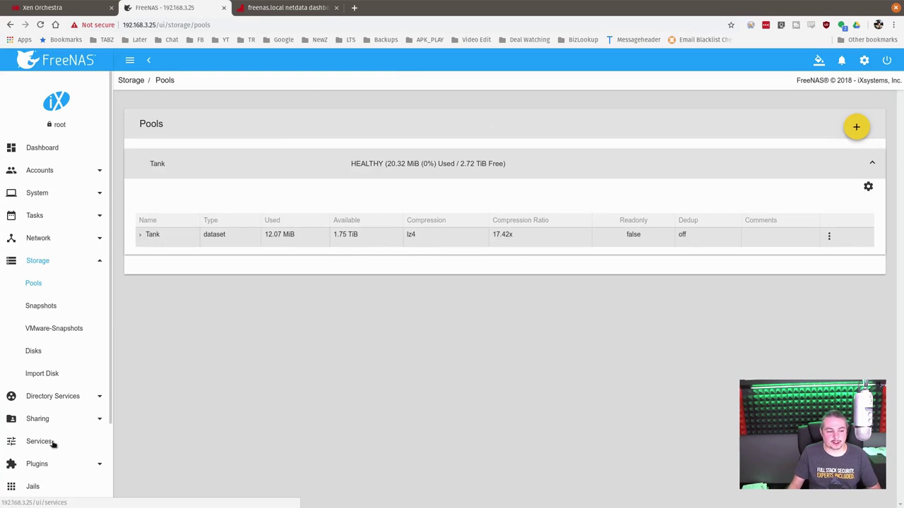
Start a new Unix (NFS) share with path /mnt/Tank/NFS_For_XenServer
left_click(43, 420)
left_click(37, 359)
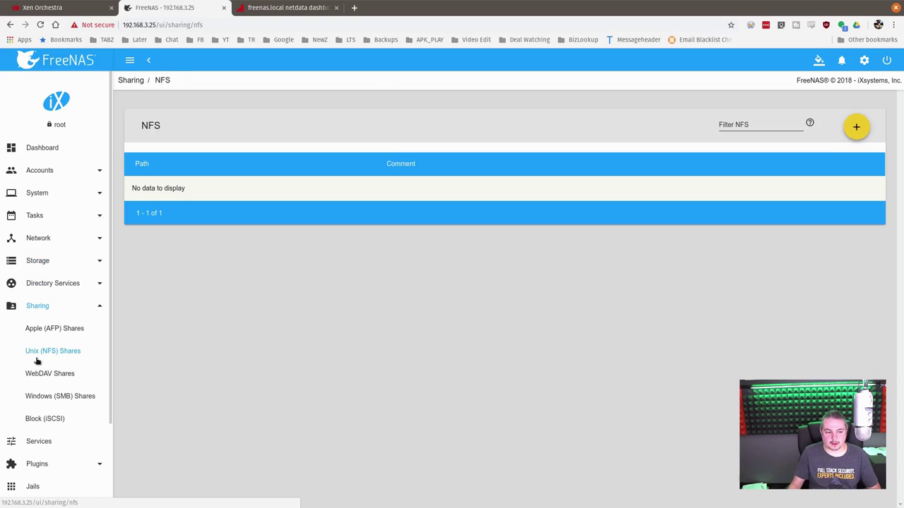
left_click(851, 132)
left_click(290, 134)
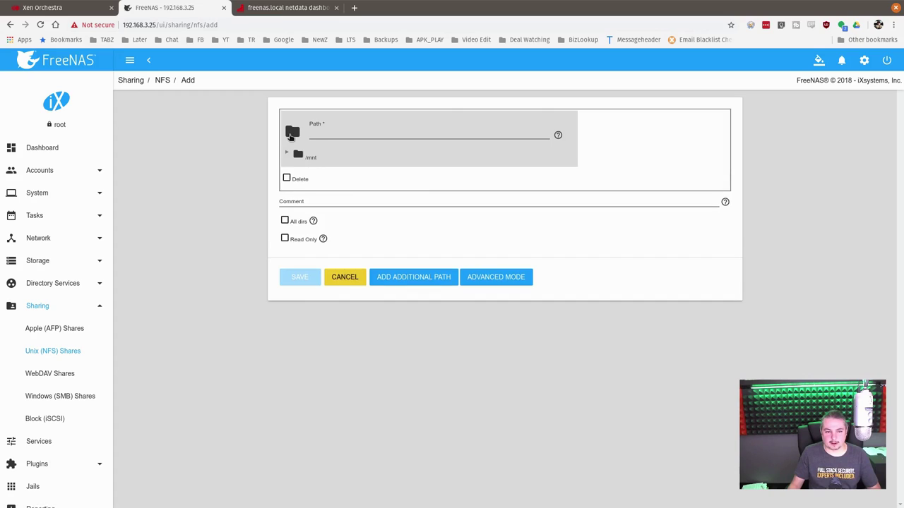
left_click(297, 155)
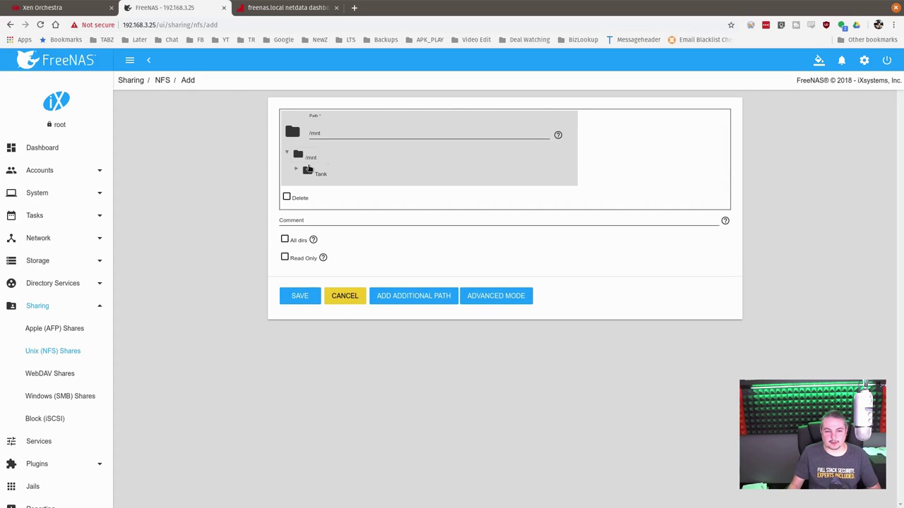
left_click(306, 170)
left_click(352, 192)
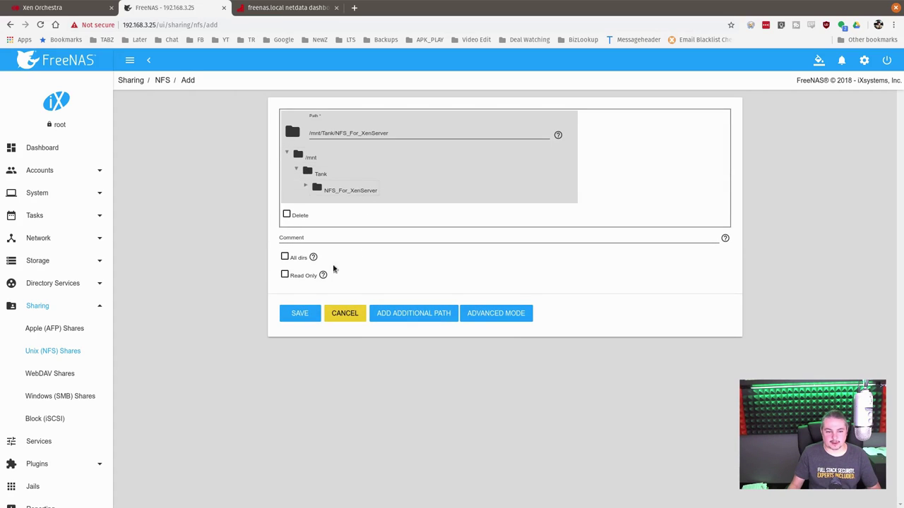
Enable All dirs, set Security to sys in Advanced Mode, and save the share
left_click(284, 257)
left_click(477, 317)
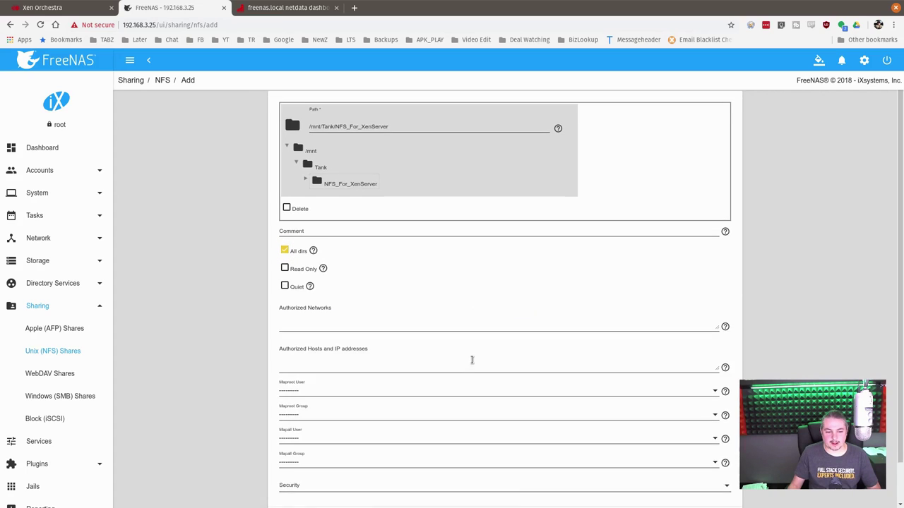
scroll(472, 360, "down", 1)
left_click(308, 447)
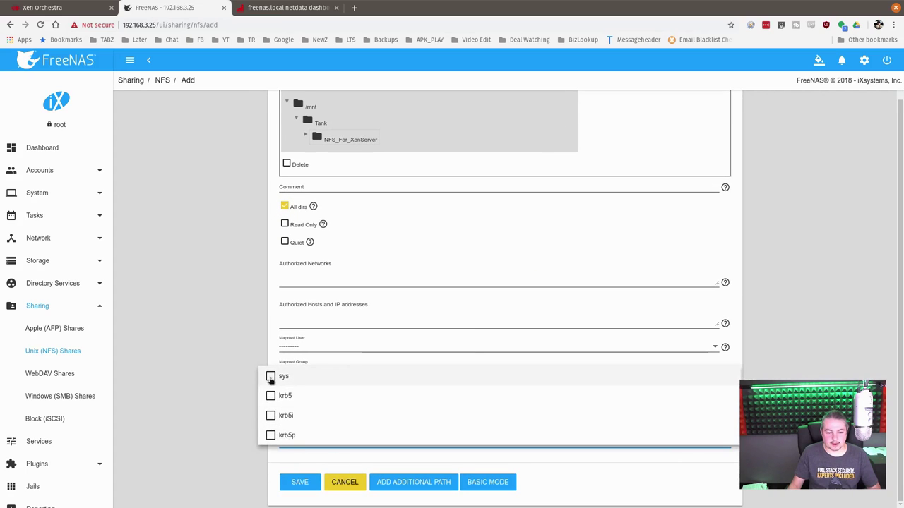
left_click(270, 377)
left_click(274, 491)
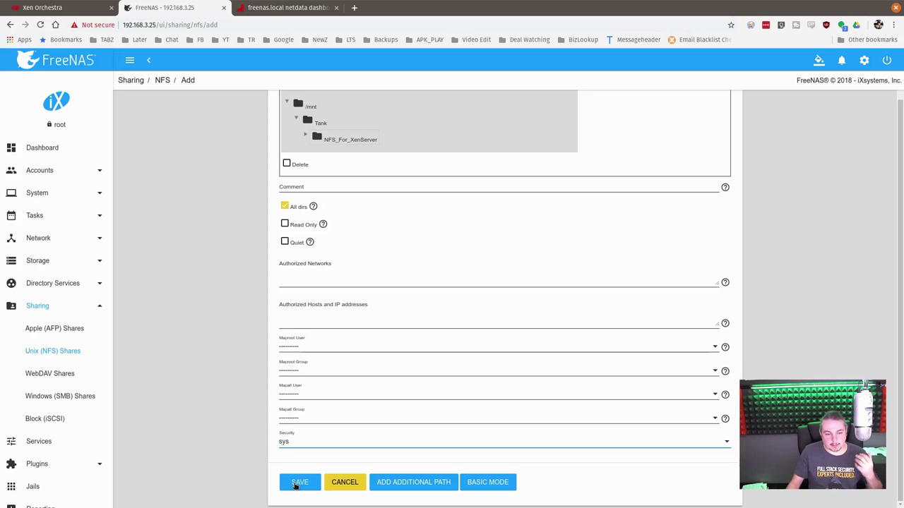
left_click(294, 322)
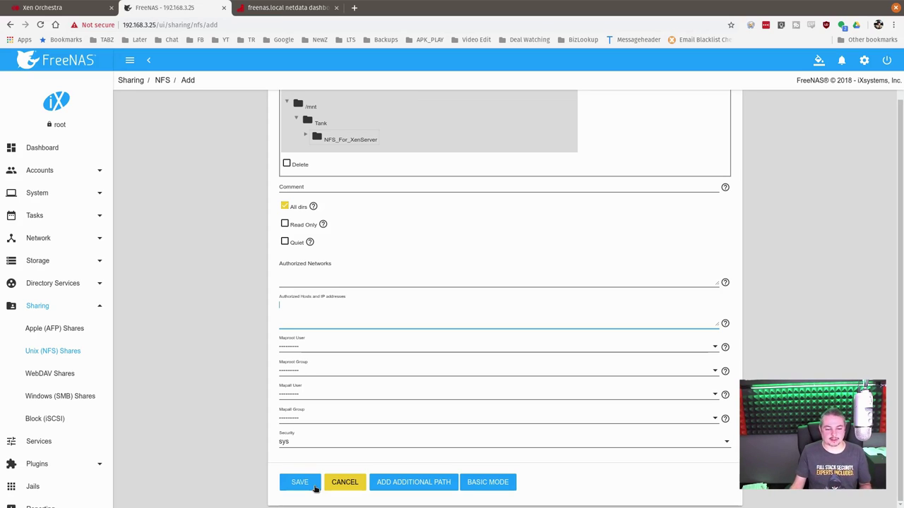
left_click(298, 486)
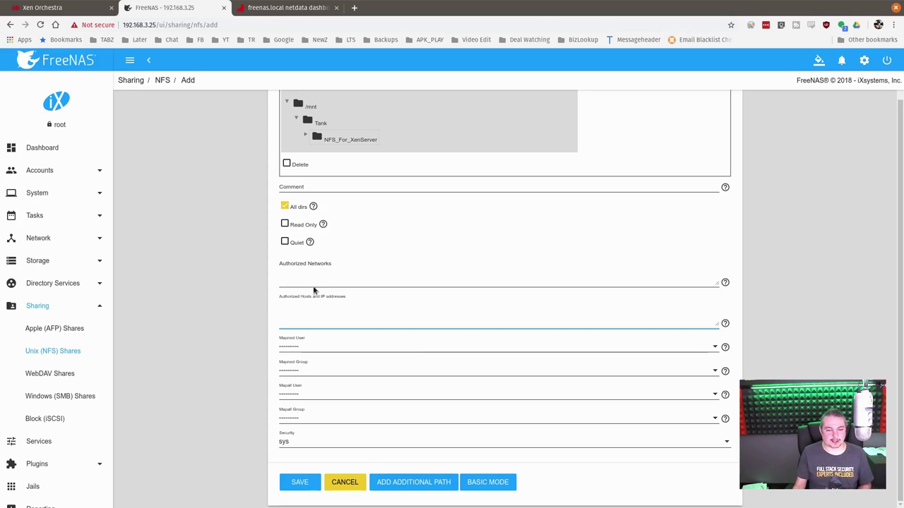
left_click(317, 482)
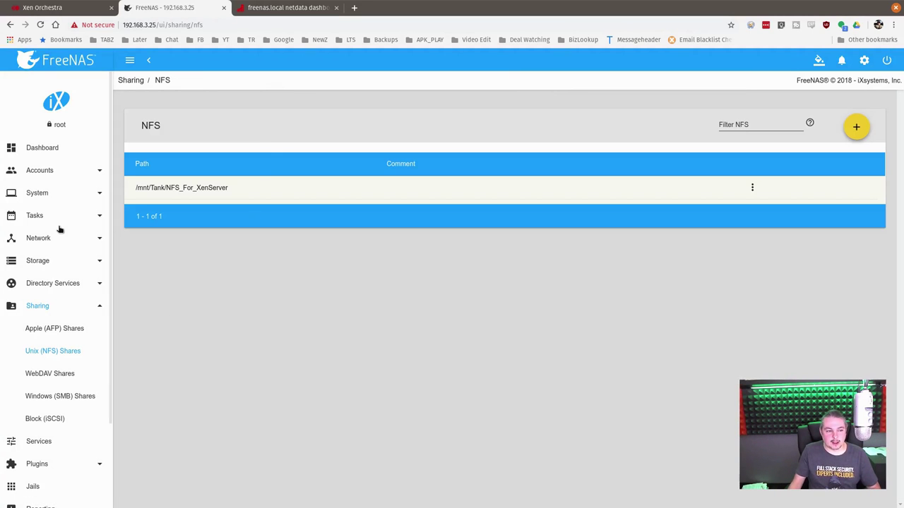
Open Network > Interfaces and select mlxen0's IPv4 address 192.168.10.10
left_click(30, 240)
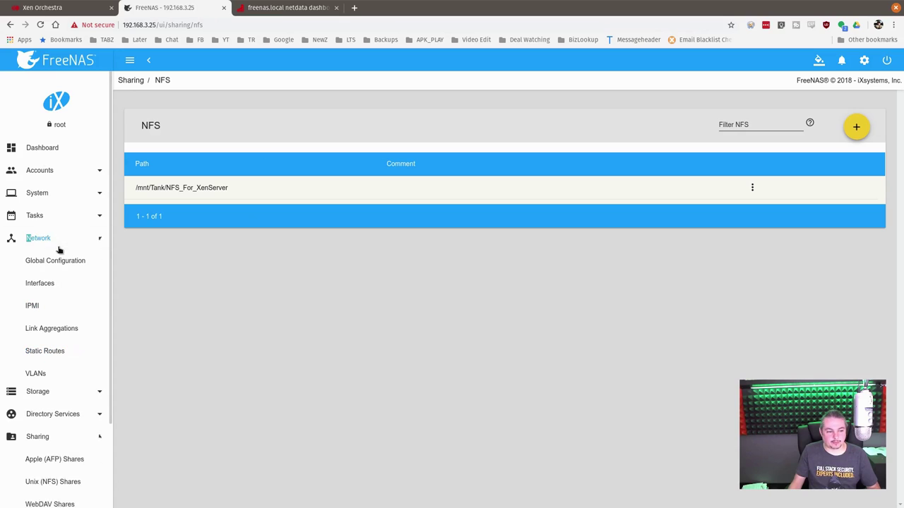
left_click(50, 284)
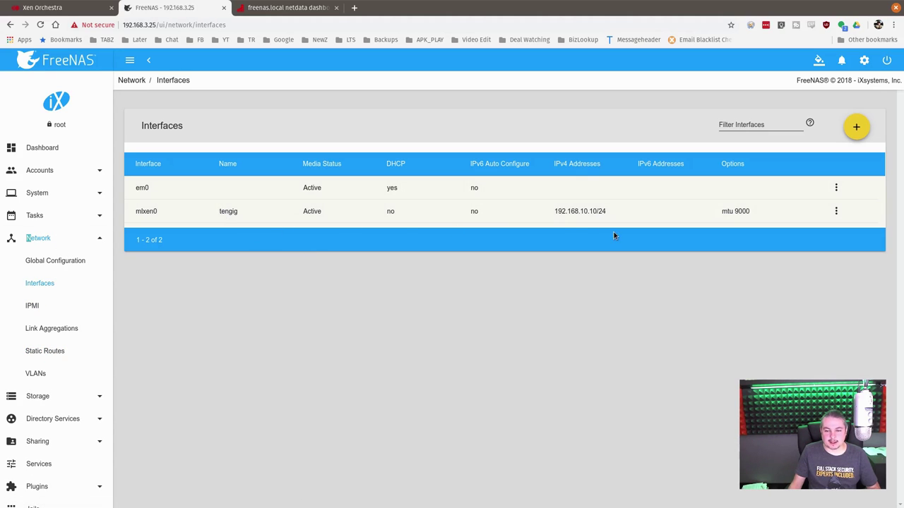
left_click_drag(553, 212, 612, 215)
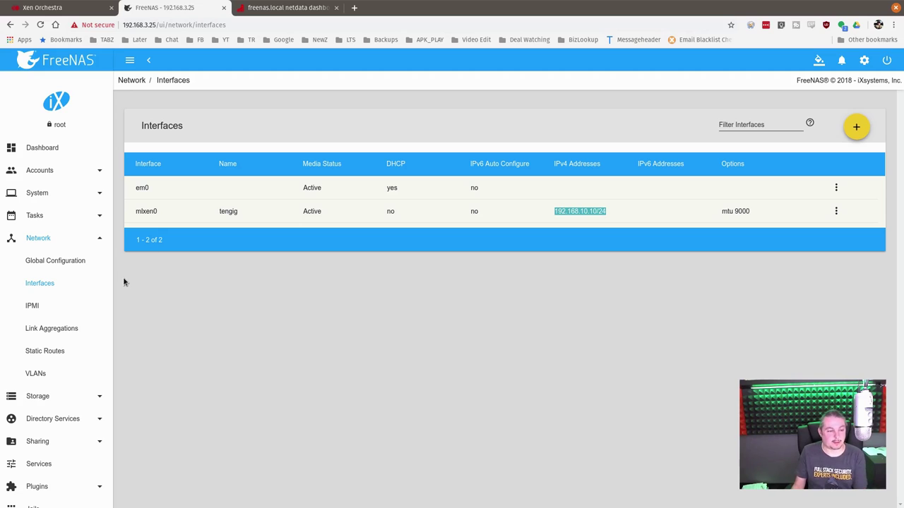
left_click(31, 239)
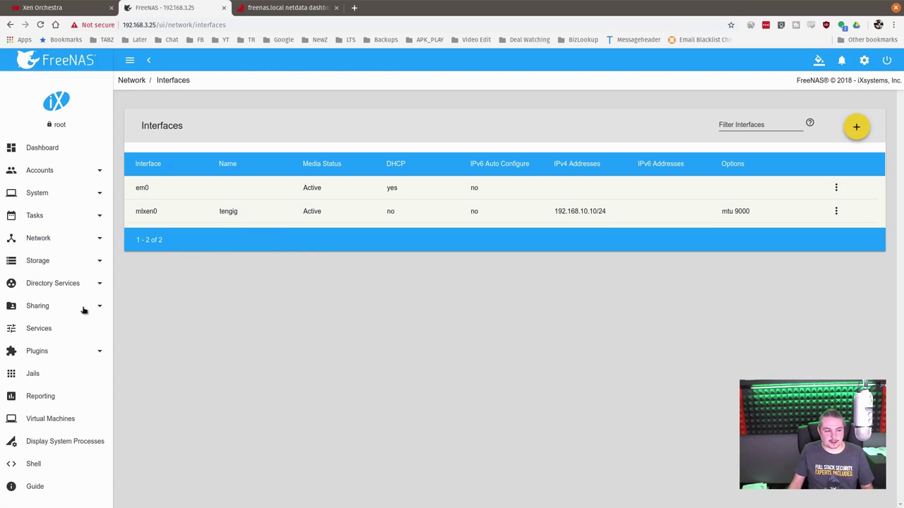
Save the NFS service settings with NFSv4 and non-root mounts enabled
left_click(41, 330)
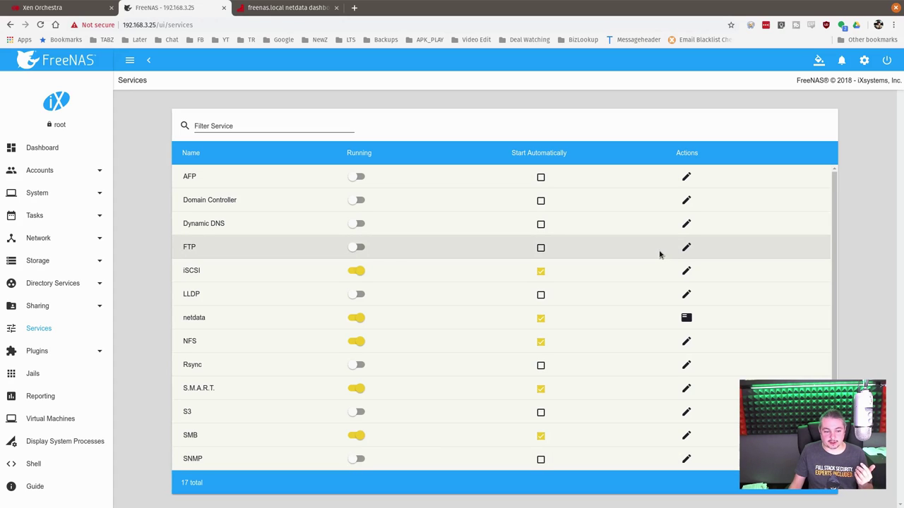
left_click(686, 343)
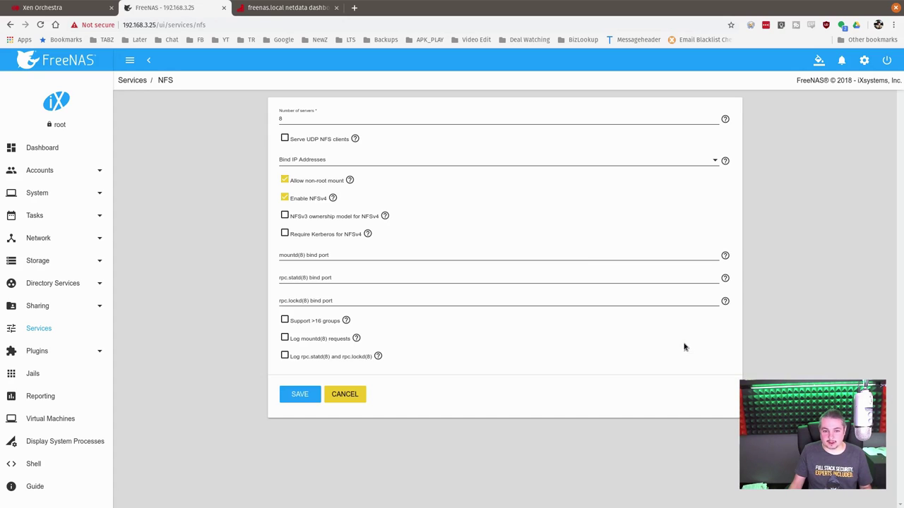
left_click(311, 120)
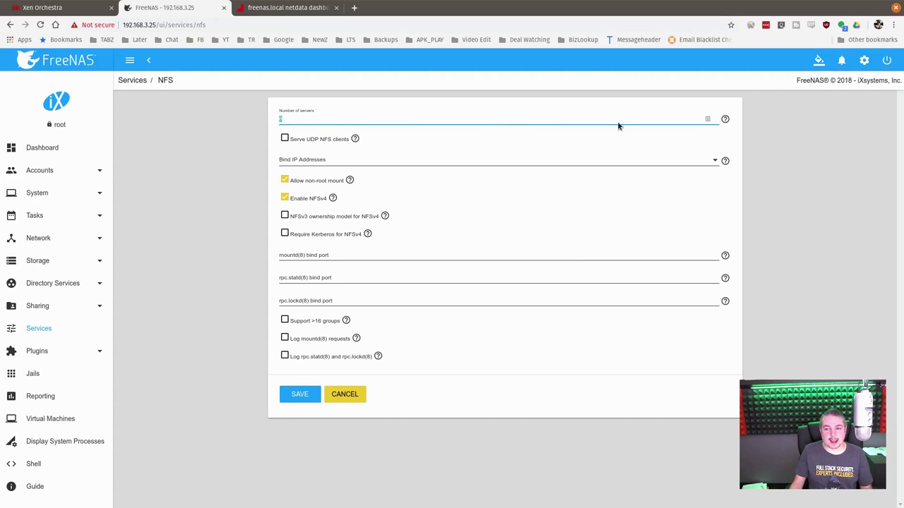
mouse_move(724, 119)
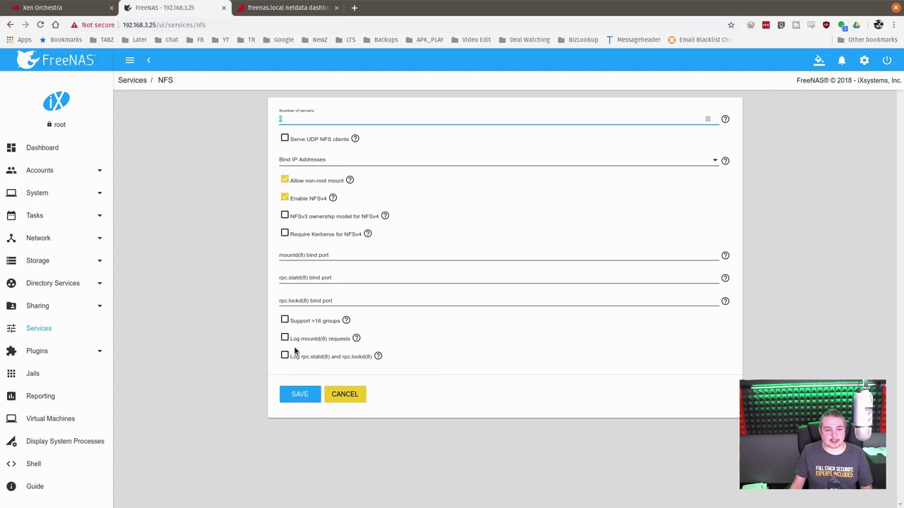
left_click(293, 399)
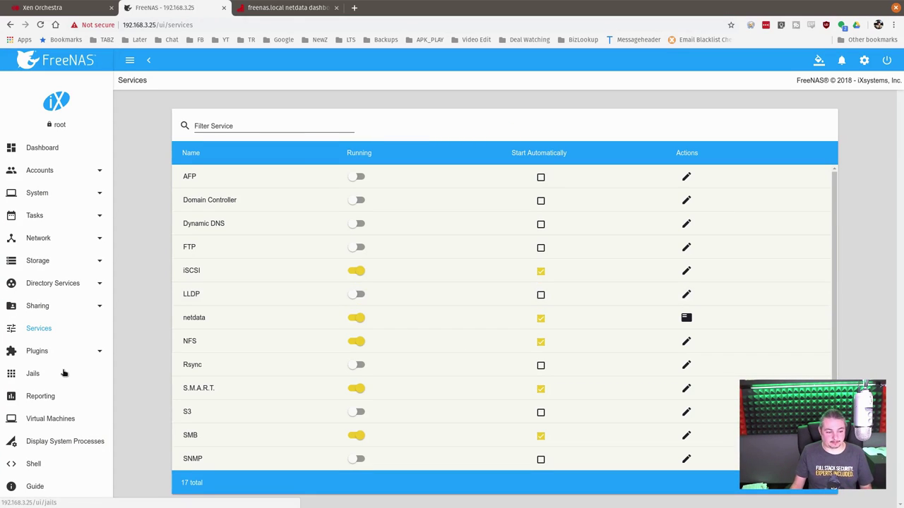
In the FreeNAS Shell, enlarge the text and list the contents of /mnt/Tank/
left_click(42, 469)
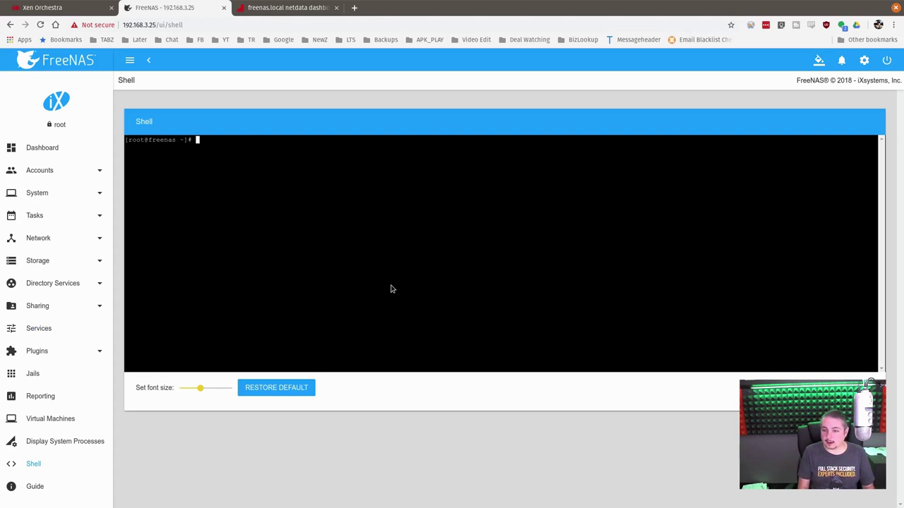
left_click_drag(201, 389, 223, 389)
left_click(247, 238)
type("ls /mnt/")
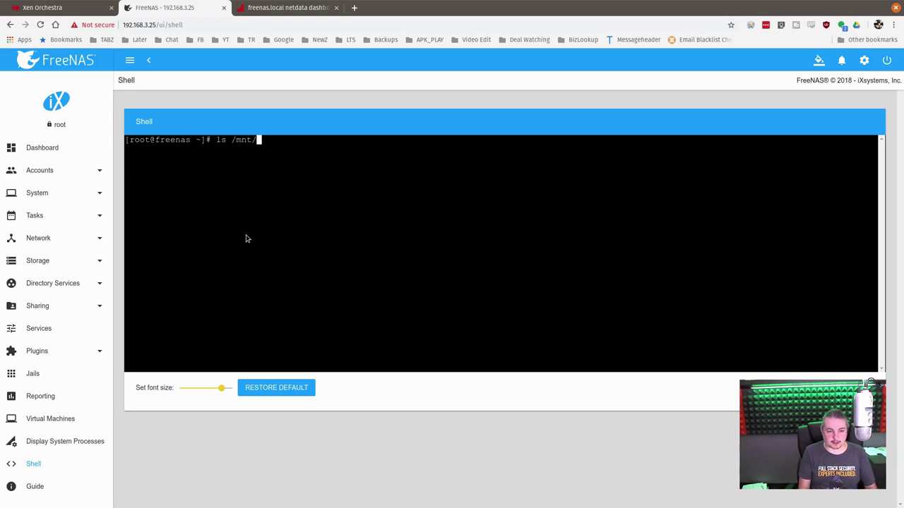
type("Tank/")
key("Return")
type("ls")
key("Return")
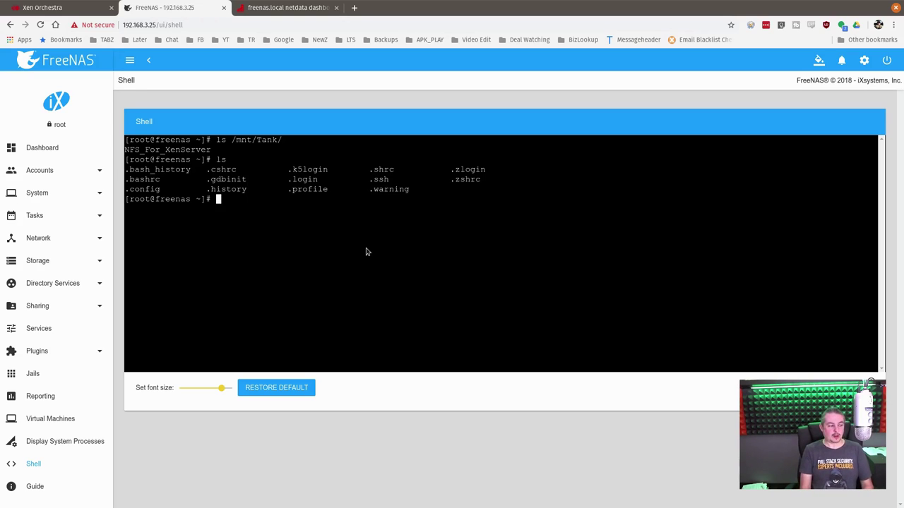
Run zfs set sync=disabled Tank/NFS_For_XenServer, fixing the Xenserver capitalisation and rerunning
type("zfs set ")
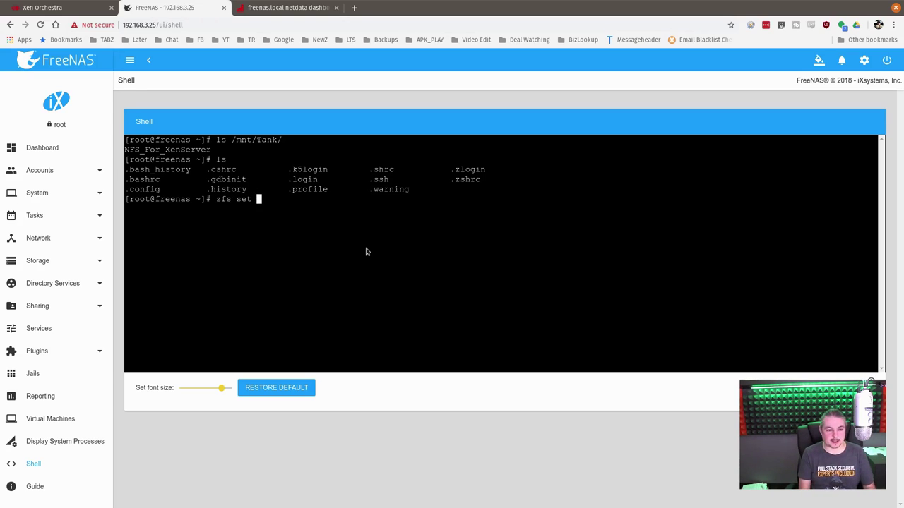
type("sync")
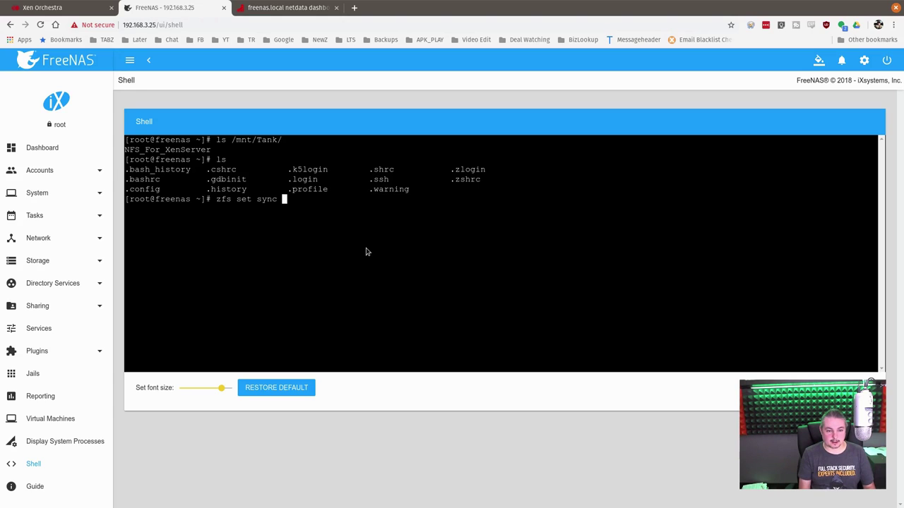
key("BackSpace")
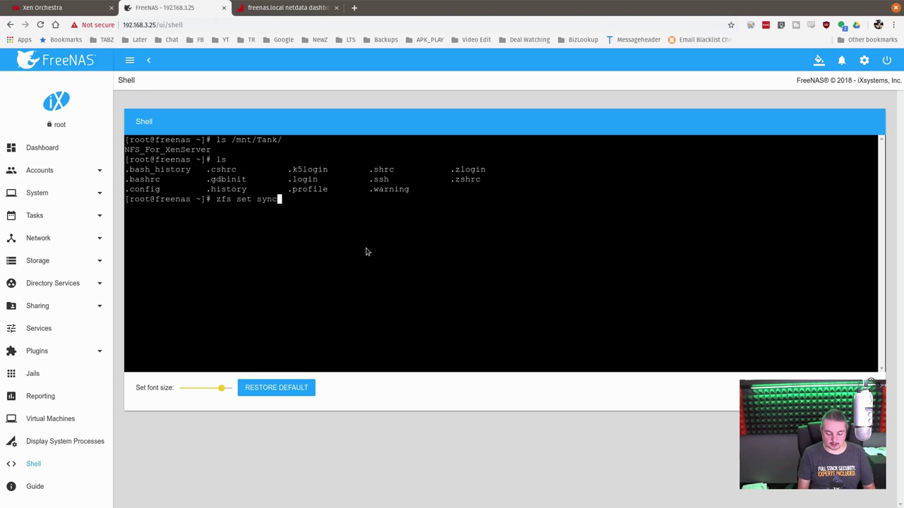
type("=disable")
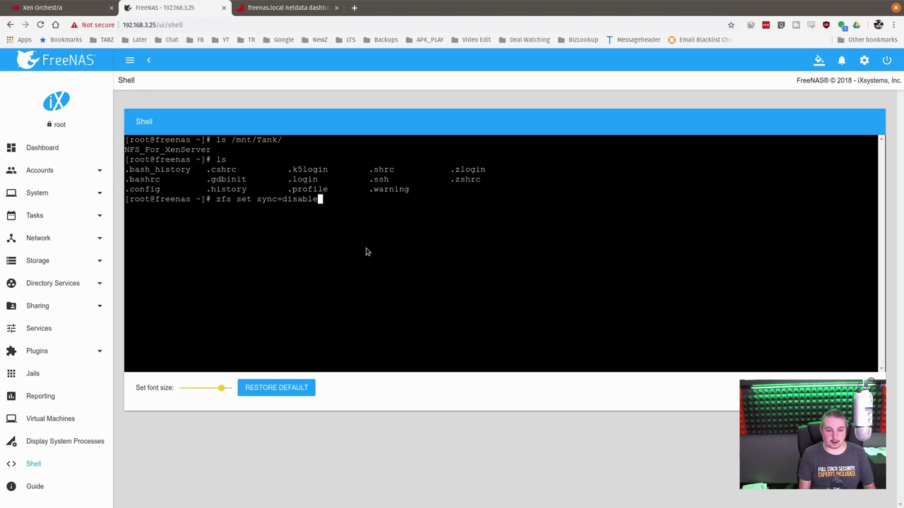
type("d Tank/")
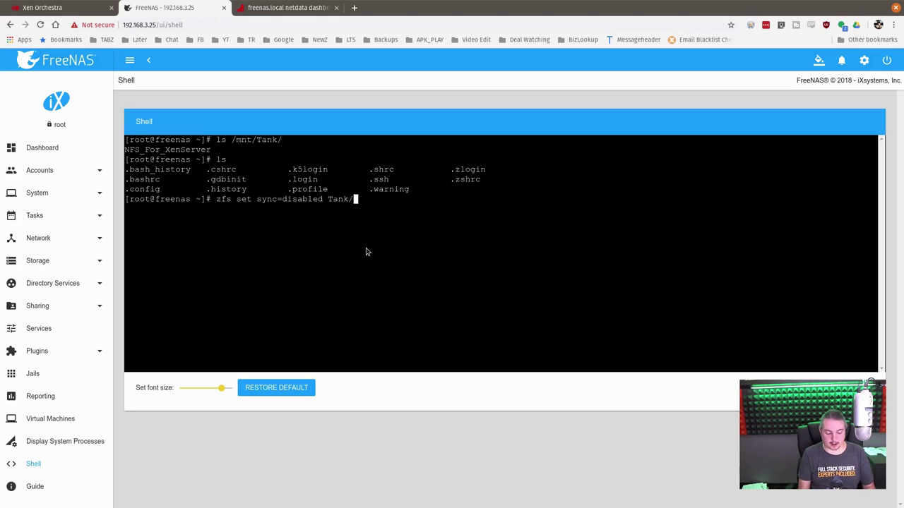
type("NFS_For")
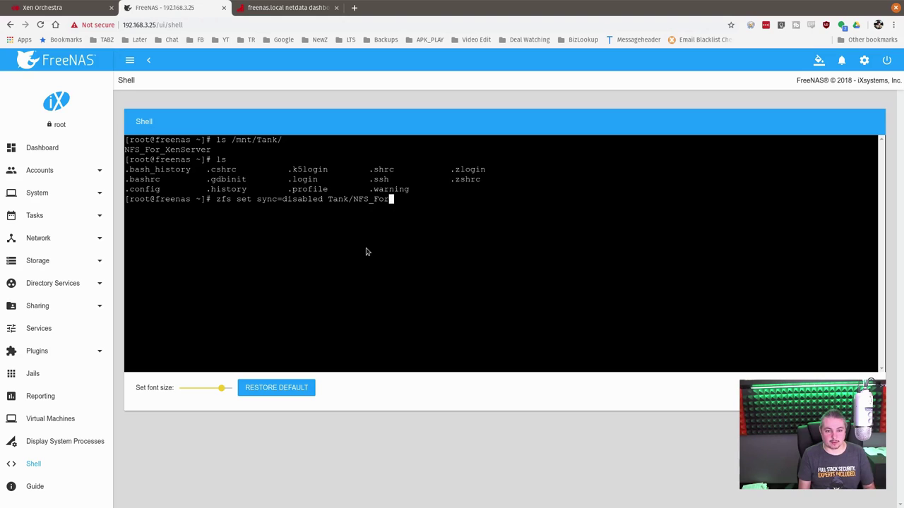
type("_Xen")
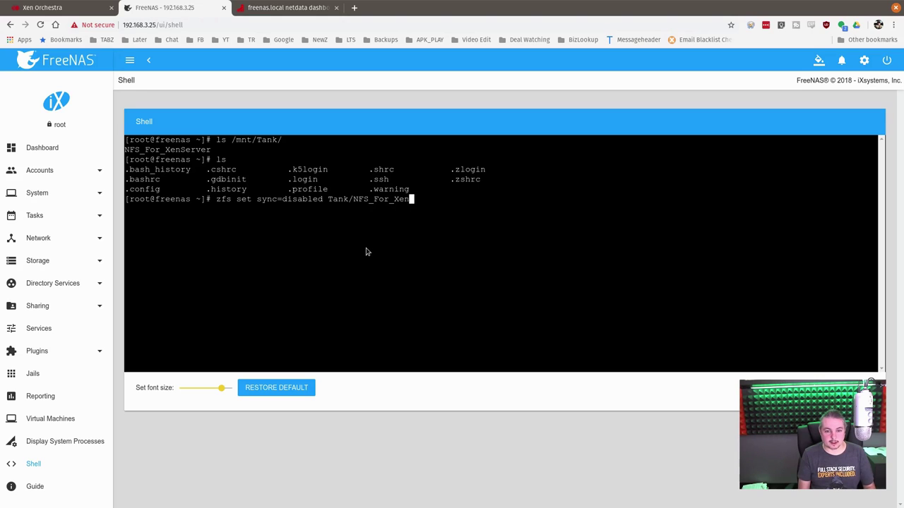
type("server")
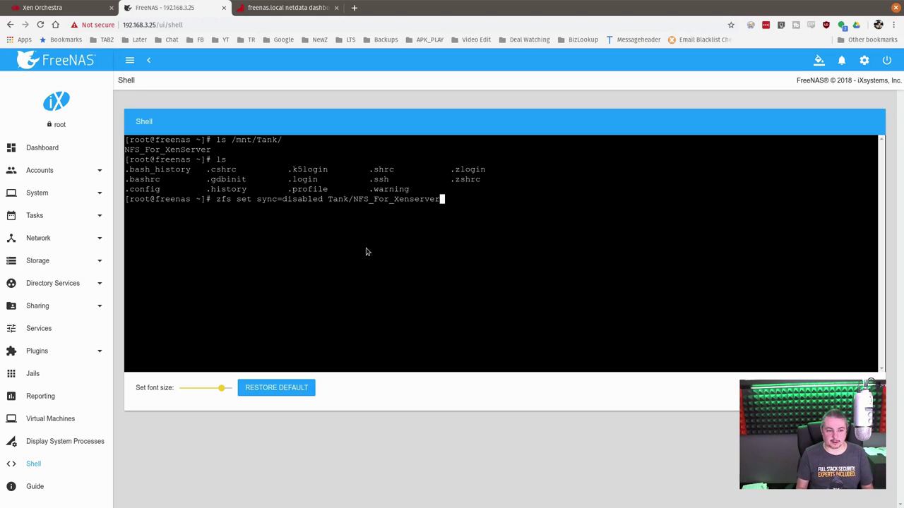
key("Return")
key("Up")
key("Left")
key("Left")
key("Left")
key("Left")
key("Left")
key("Left")
key("Left")
key("Left")
key("Left")
key("Left")
key("Left")
key("Left")
key("Left")
key("Left")
key("Left")
key("Left")
key("Left")
key("Left")
key("Left")
key("Left")
key("Left")
key("Left")
key("Left")
key("Left")
key("Left")
key("Left")
key("Left")
key("Left")
key("Left")
key("Left")
key("Left")
key("Left")
key("Right")
key("Right")
key("Right")
key("End")
key("Left")
key("Left")
key("Left")
key("Left")
key("Left")
key("BackSpace")
type("S")
key("Return")
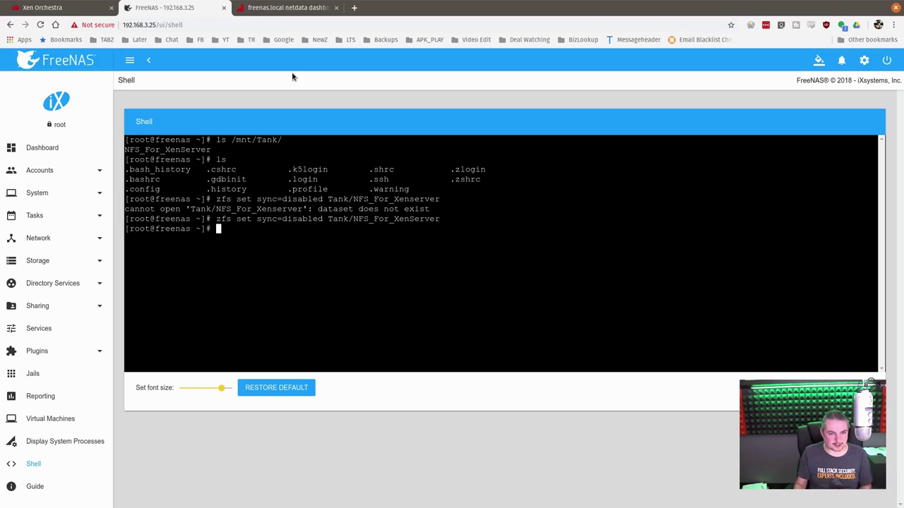
In Xen Orchestra, start adding a storage on host xcp-ng-demo's Storage tab
left_click(32, 7)
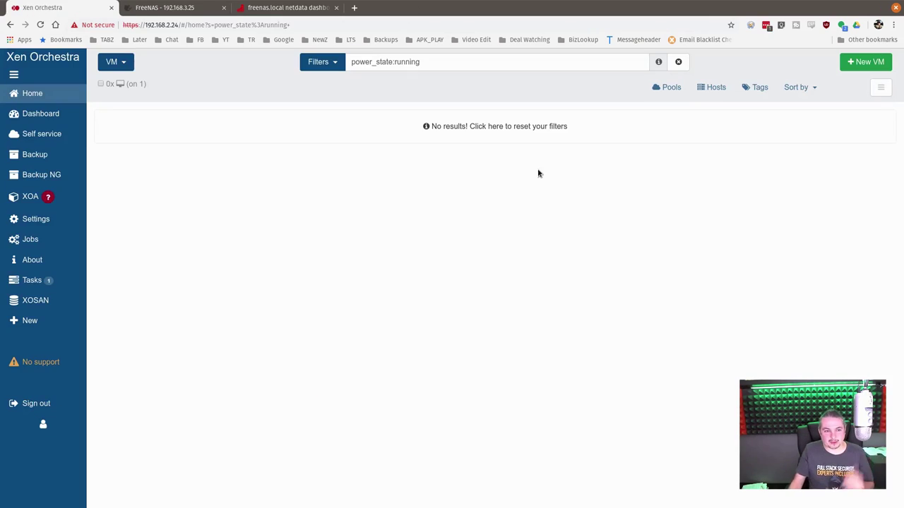
mouse_move(70, 93)
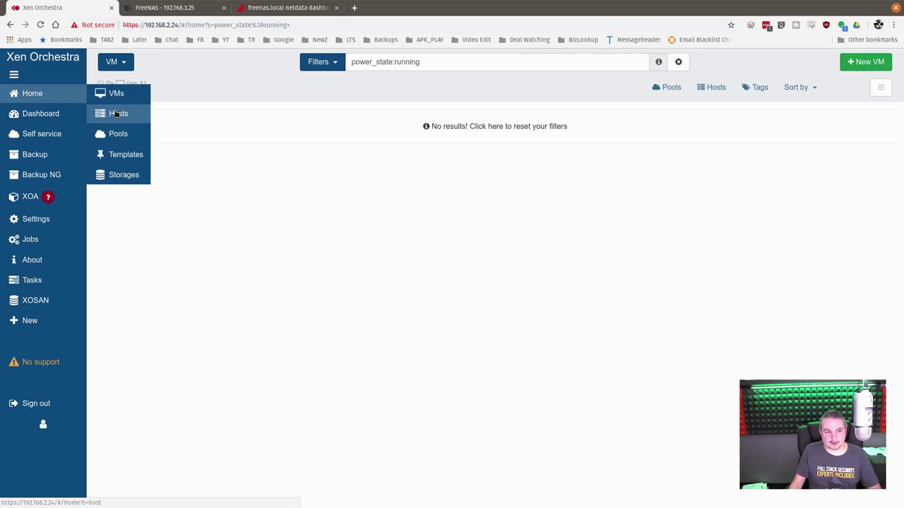
left_click(116, 115)
left_click(237, 121)
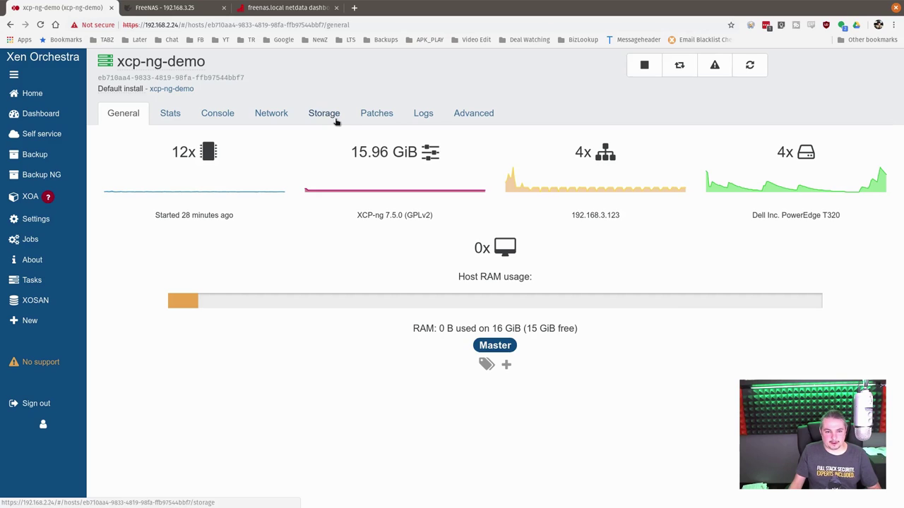
left_click(327, 114)
left_click(853, 146)
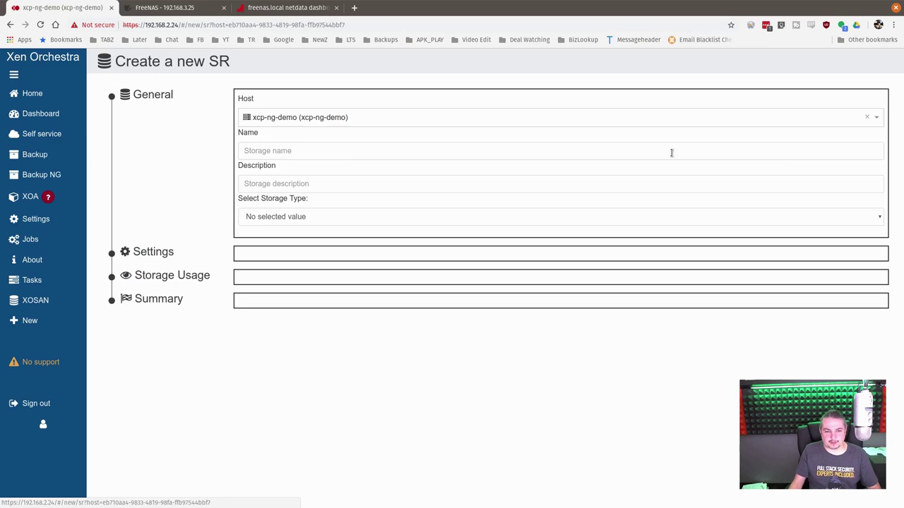
Name it NFS, describe it 'NFS on FreeNAS', type NFS, server 192.168.10.10, NFSv4 on
left_click(289, 152)
type("NFS")
left_click(289, 180)
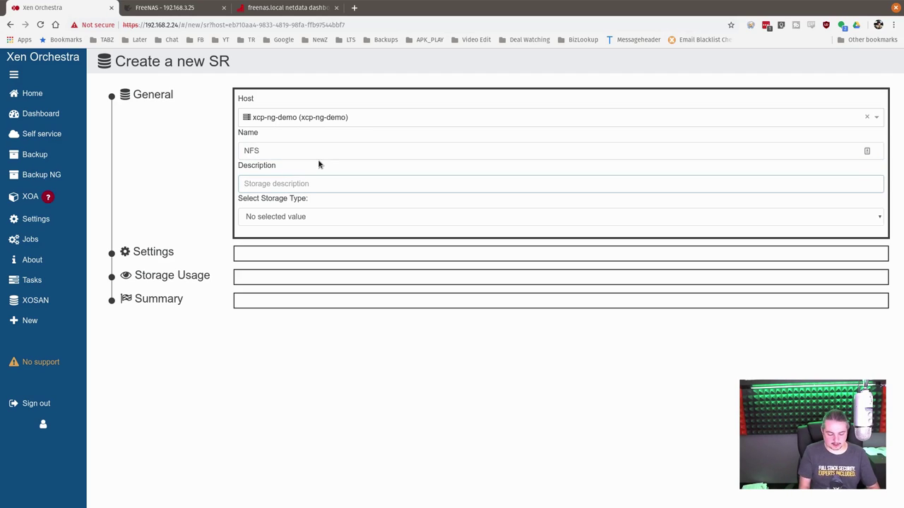
type("NFS on FreeNAS")
left_click(308, 214)
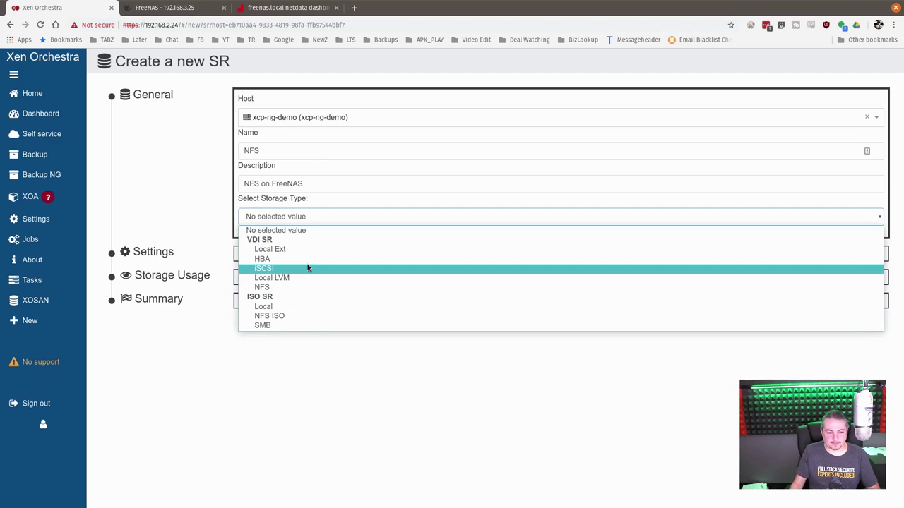
left_click(302, 287)
left_click(297, 274)
type("192.168.10")
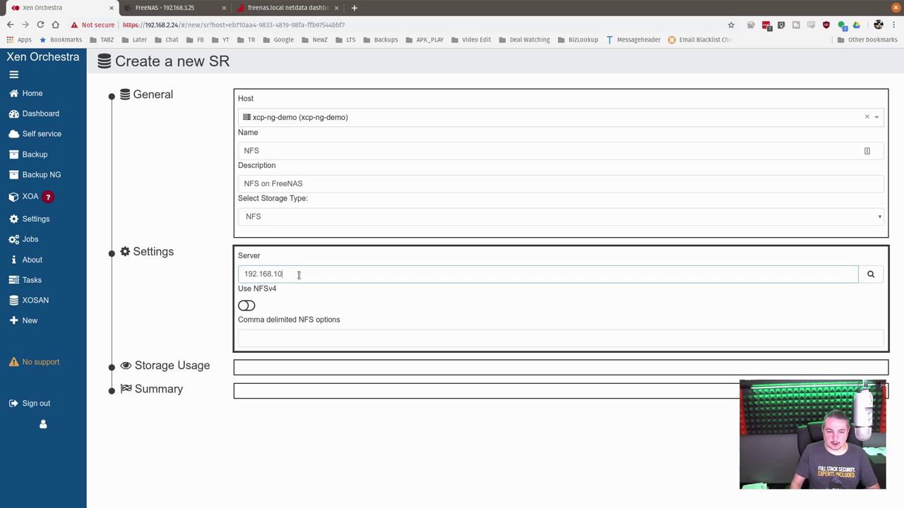
type(".10")
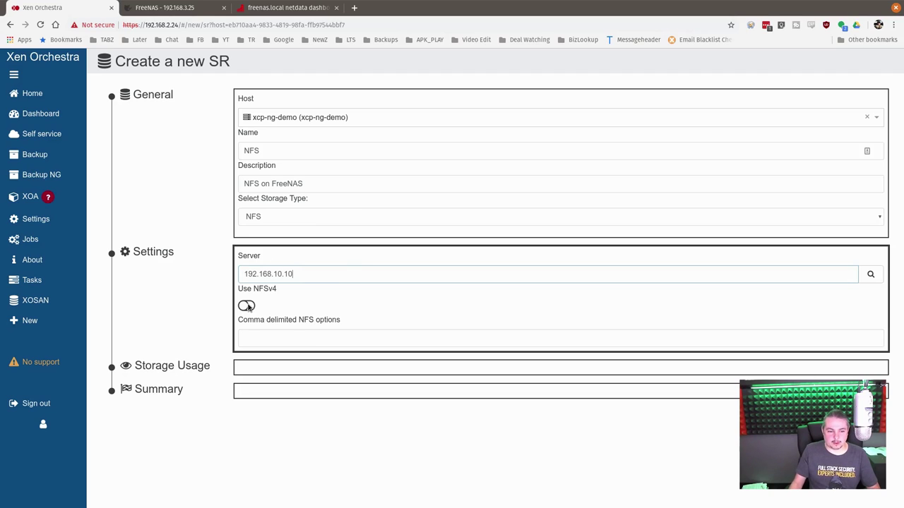
left_click(249, 306)
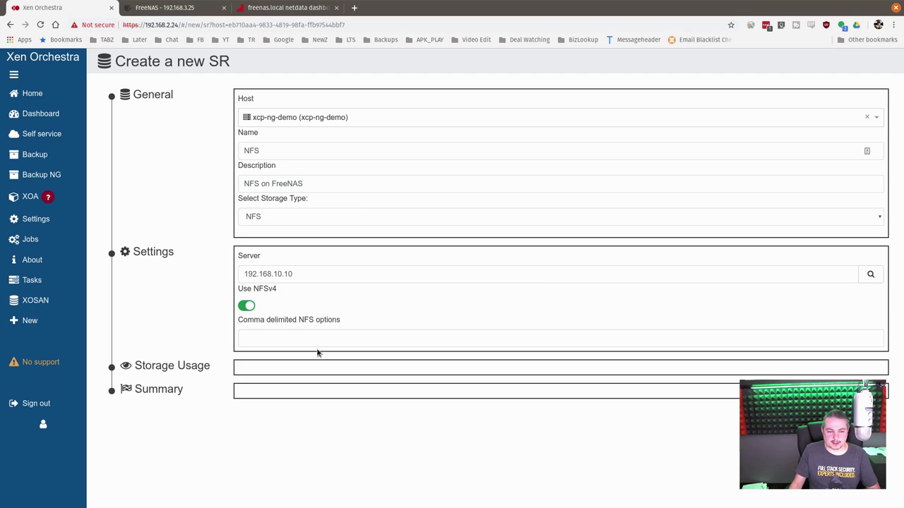
Choose the /mnt/Tank/NFS_For_XenServer export and create the storage repository
left_click(871, 275)
left_click(276, 372)
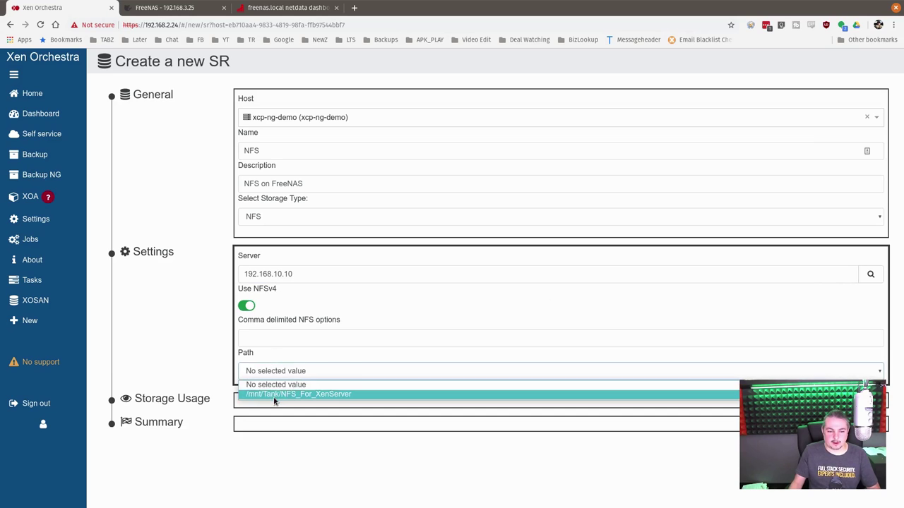
left_click(274, 395)
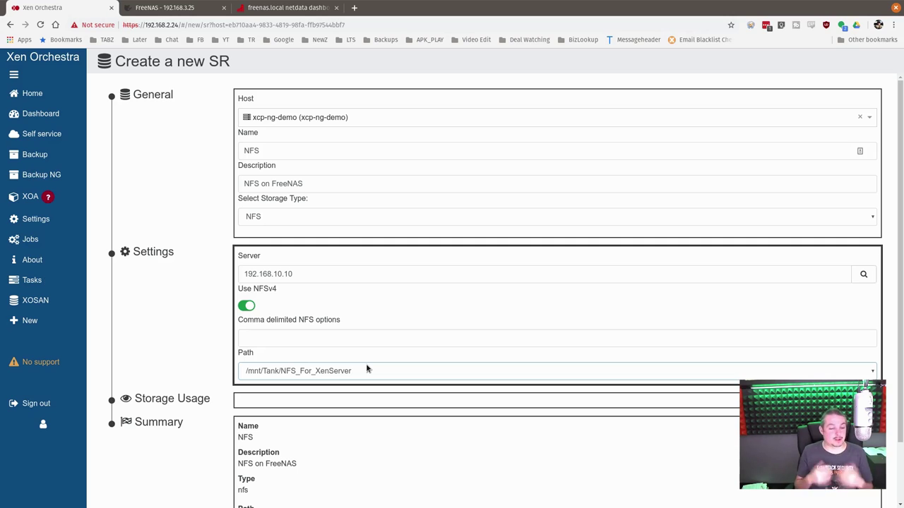
left_click(398, 368)
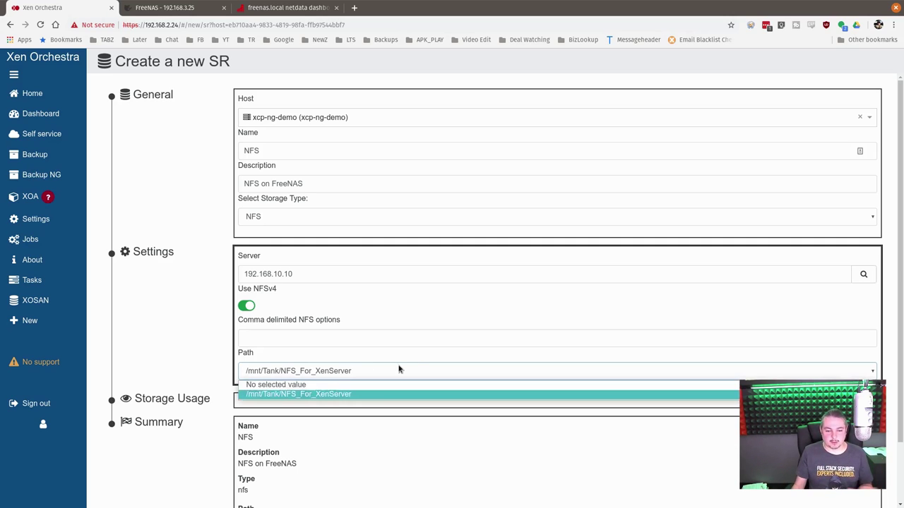
left_click(398, 369)
scroll(400, 370, "down", 2)
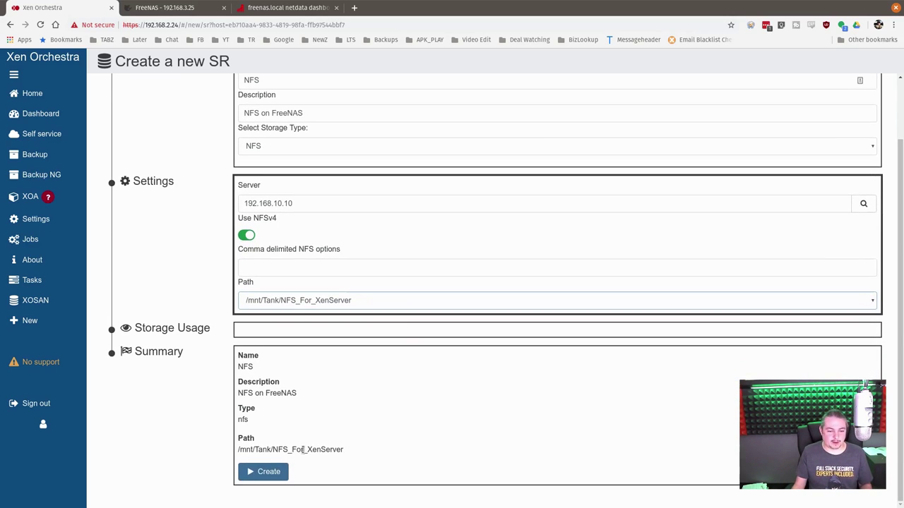
left_click(268, 472)
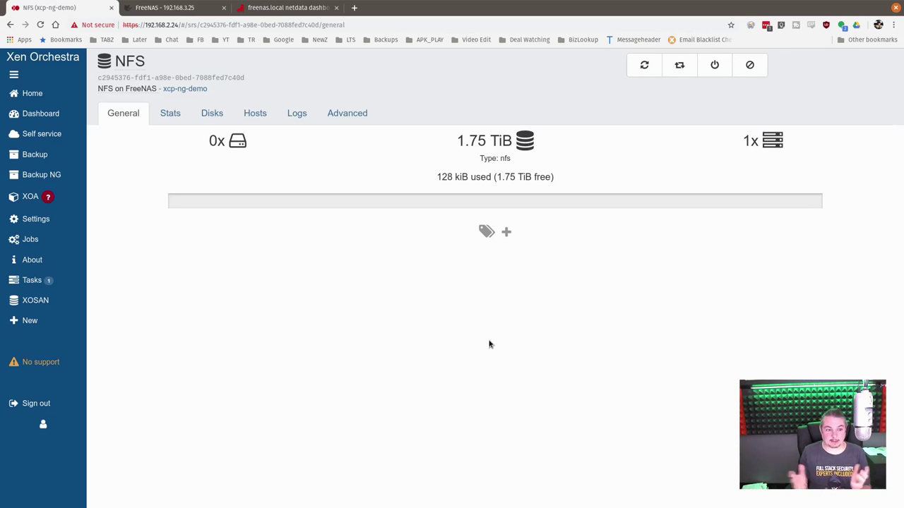
Open the Debian Demo Local Storage VM from the unfiltered VM list
mouse_move(42, 93)
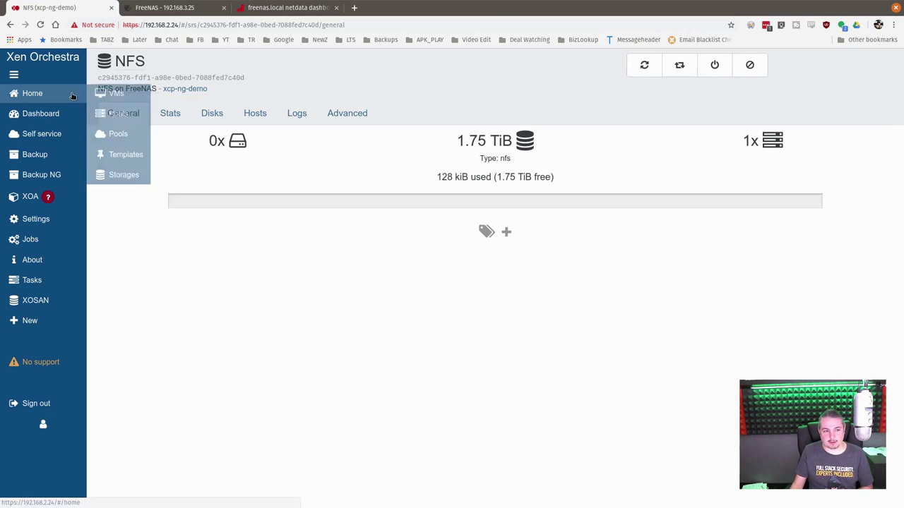
left_click(113, 92)
left_click(326, 63)
left_click(336, 122)
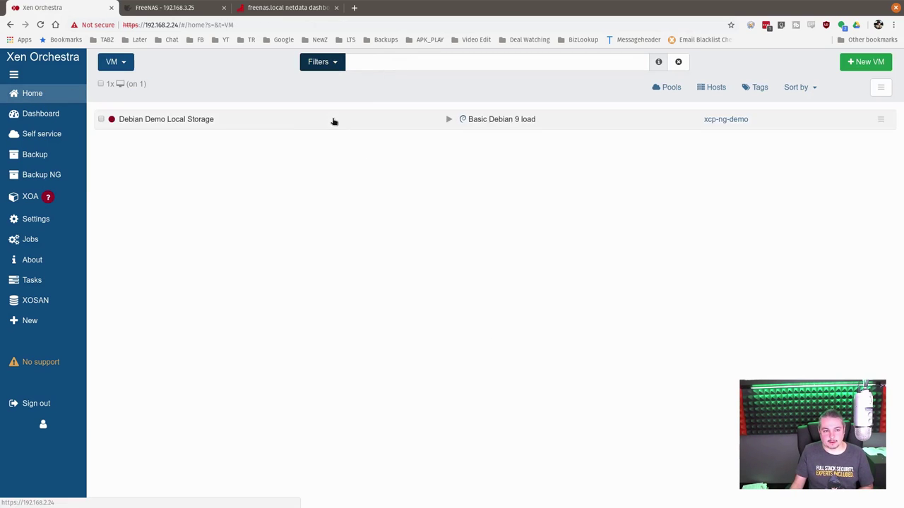
left_click(204, 121)
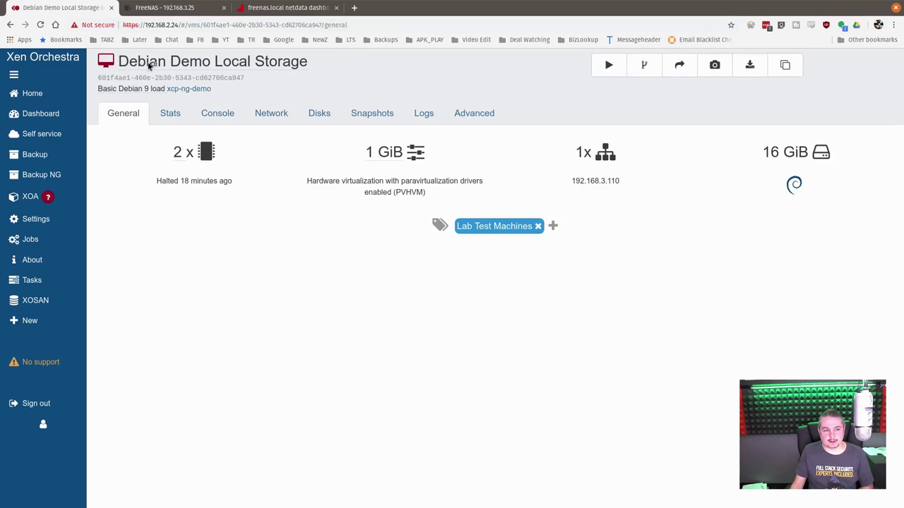
Copy it as 'Debian Demo on NFS' to the NFS storage with compression enabled
left_click(785, 65)
left_click(466, 106)
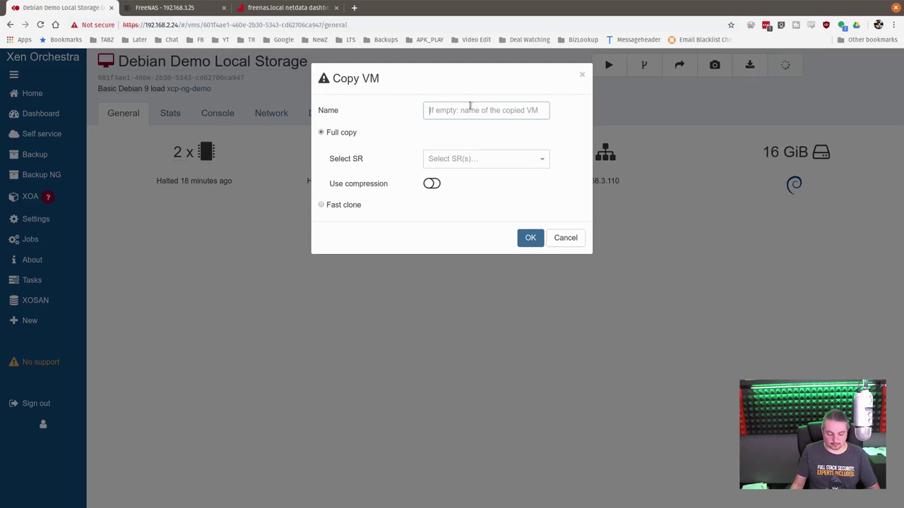
type("Deb")
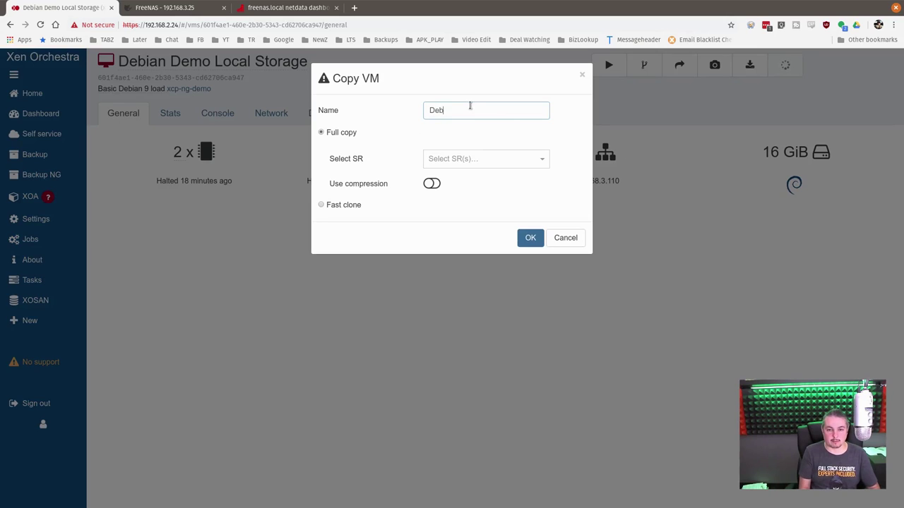
type("ian Demo on")
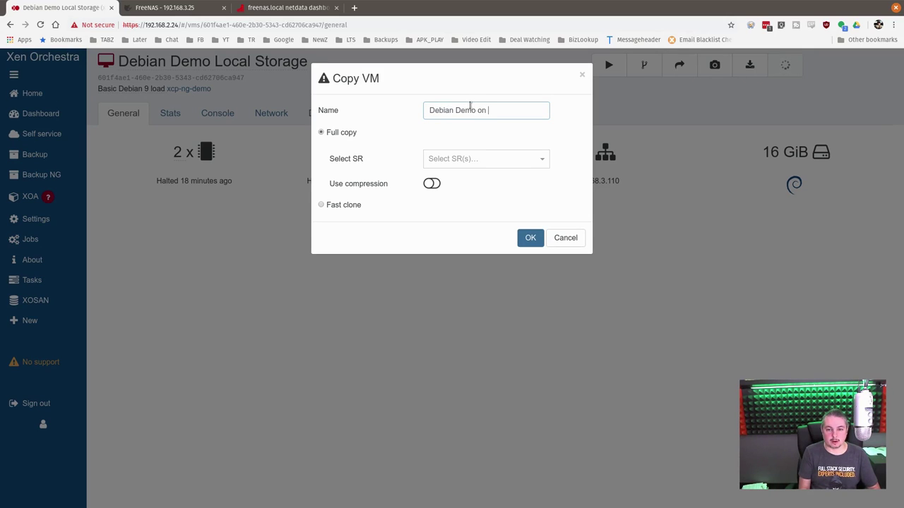
type(" NFS")
left_click(513, 156)
left_click(480, 198)
left_click(432, 184)
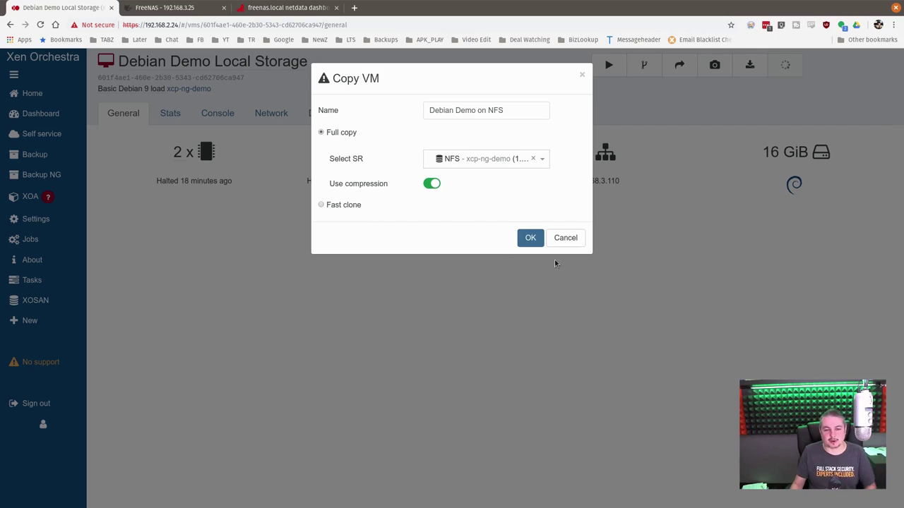
left_click(530, 238)
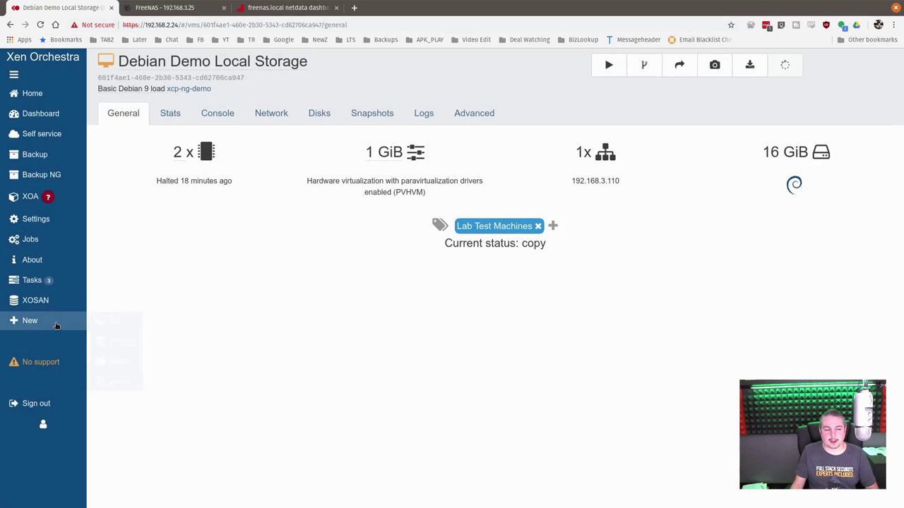
Watch the copy tasks finish, then open Debian Demo on NFS from the unfiltered VM list
left_click(26, 281)
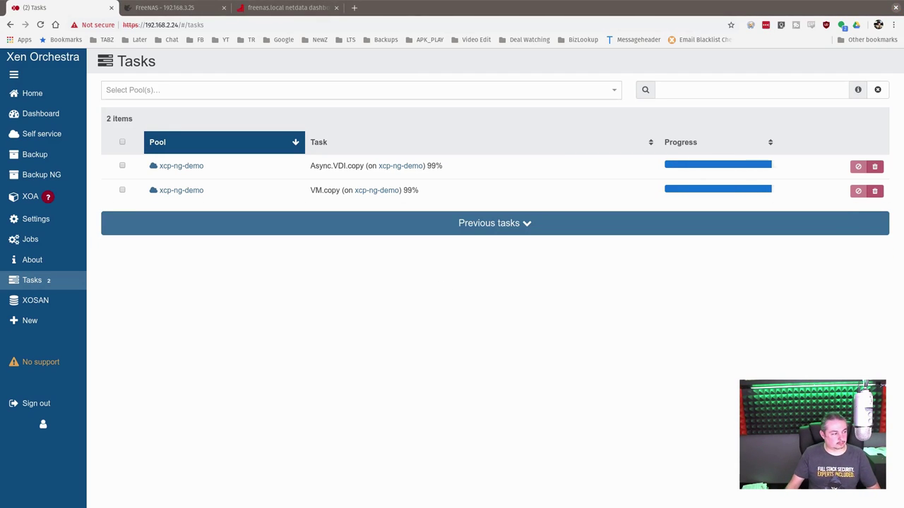
mouse_move(61, 97)
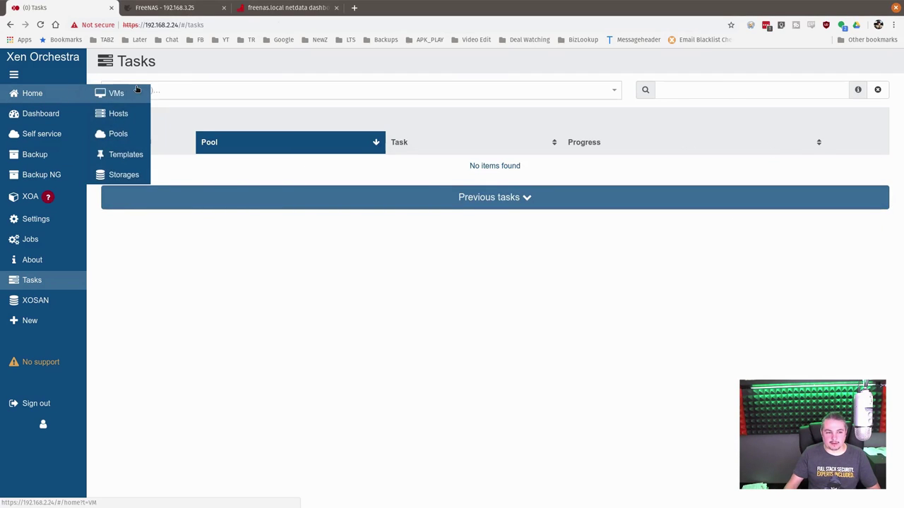
left_click(113, 94)
left_click(316, 68)
left_click(348, 122)
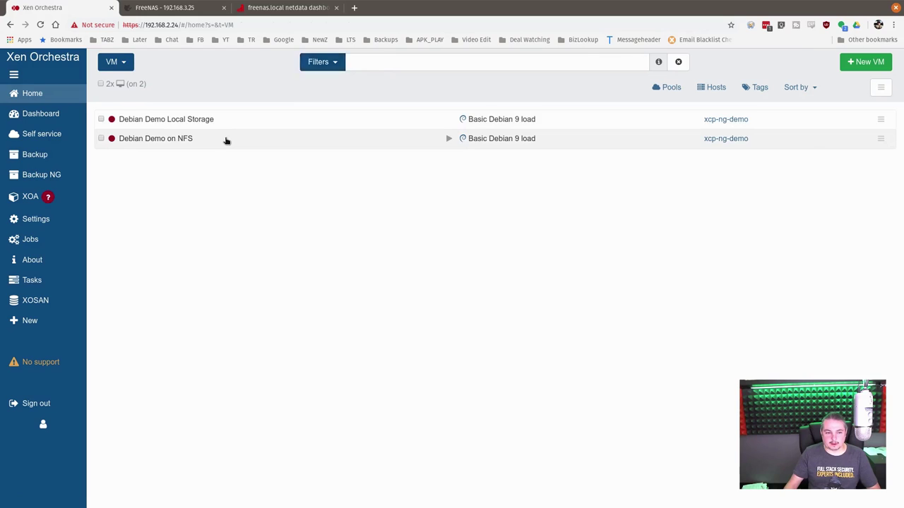
left_click(226, 139)
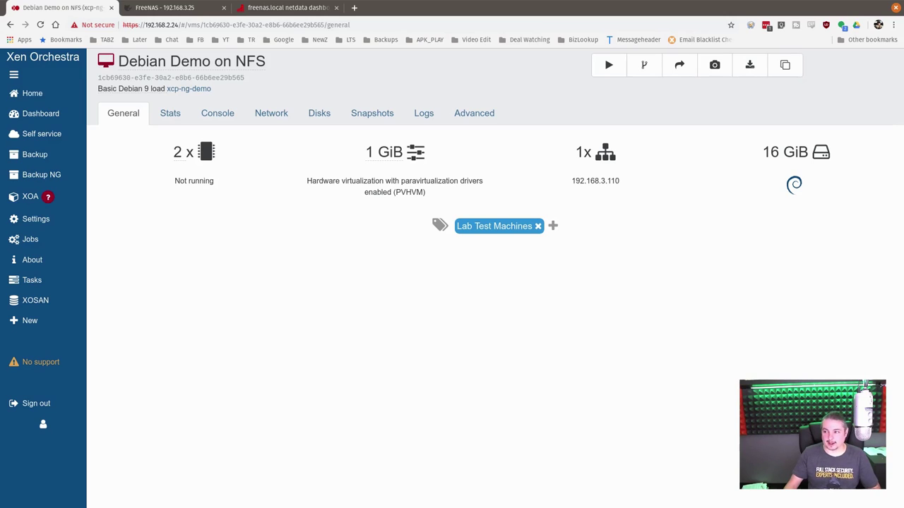
In the FreeNAS shell, change into /mnt/Tank/NFS_For_XenServer/<SR id> using Tab completion
key("alt+Tab")
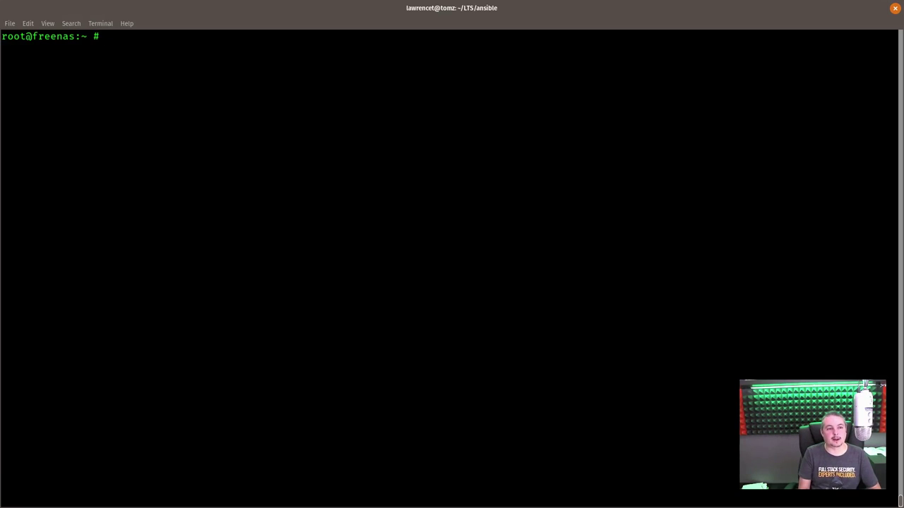
type("cd /m")
key("Tab")
key("Tab")
type("n")
key("Tab")
type("T")
key("Tab")
type("N")
key("Tab")
type("c")
key("Tab")
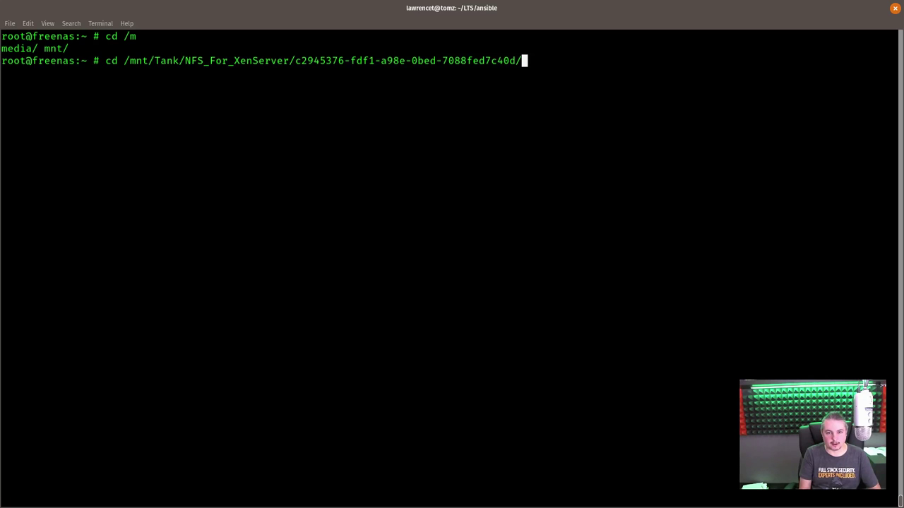
key("Return")
List the folder with ls, ls -la and ls -lah, showing a single 11G .vhd file
type("ls")
key("Return")
type("ls -la")
key("Return")
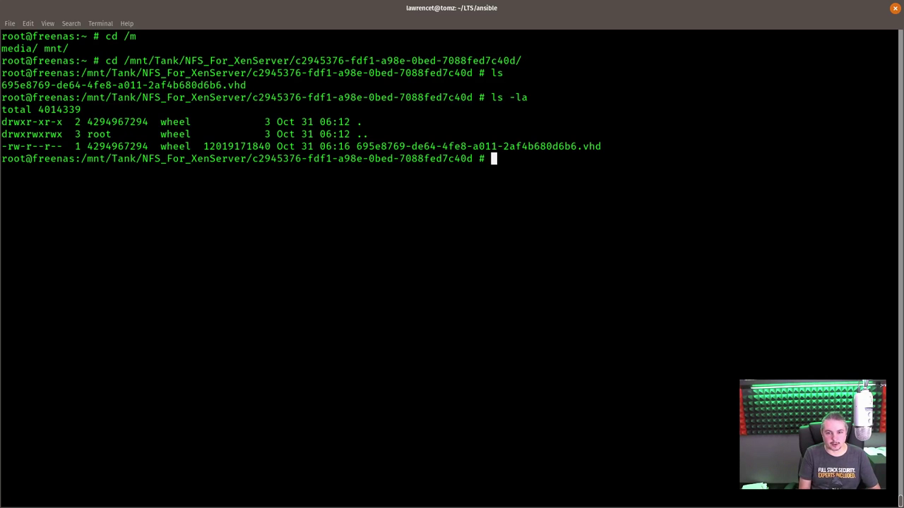
key("Up")
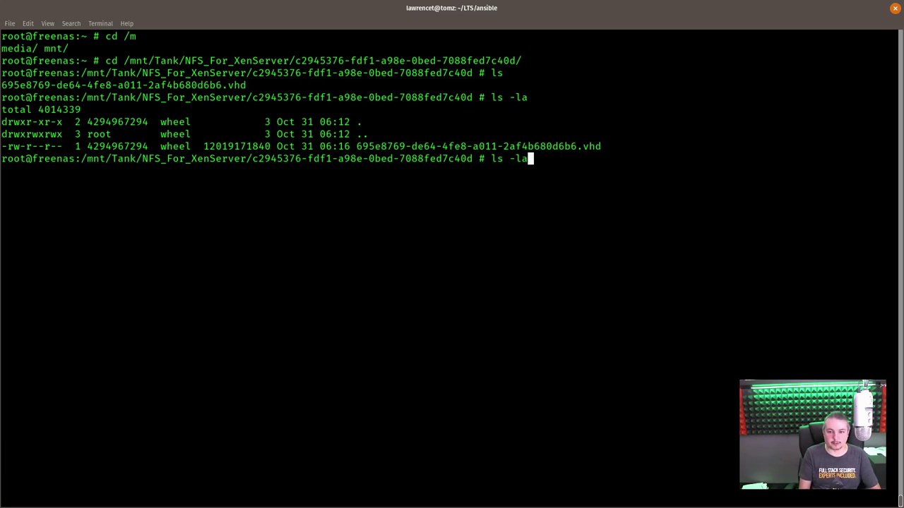
type("h")
key("Return")
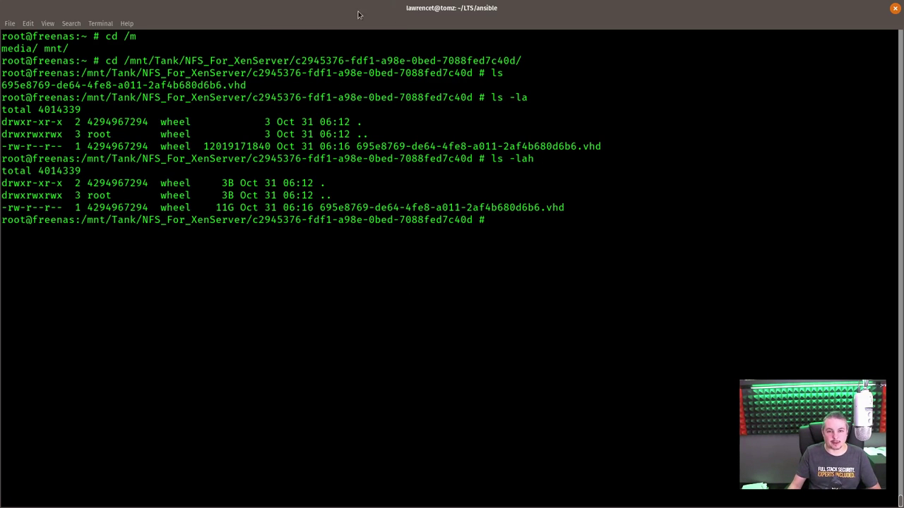
left_click_drag(360, 13, 678, 101)
Check the NFS storage's disk list in Xen Orchestra, which holds the Debian 9.0 disk
key("alt+Tab")
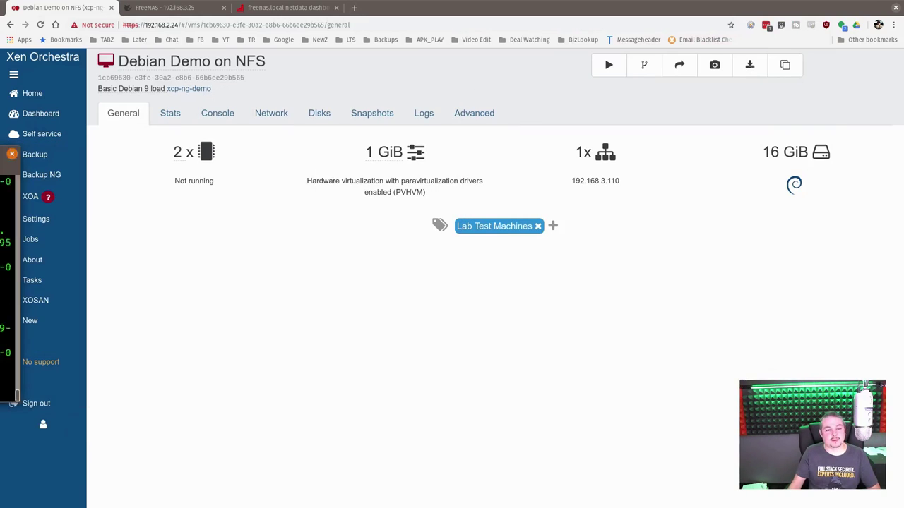
key("alt+Tab")
key("alt+Tab")
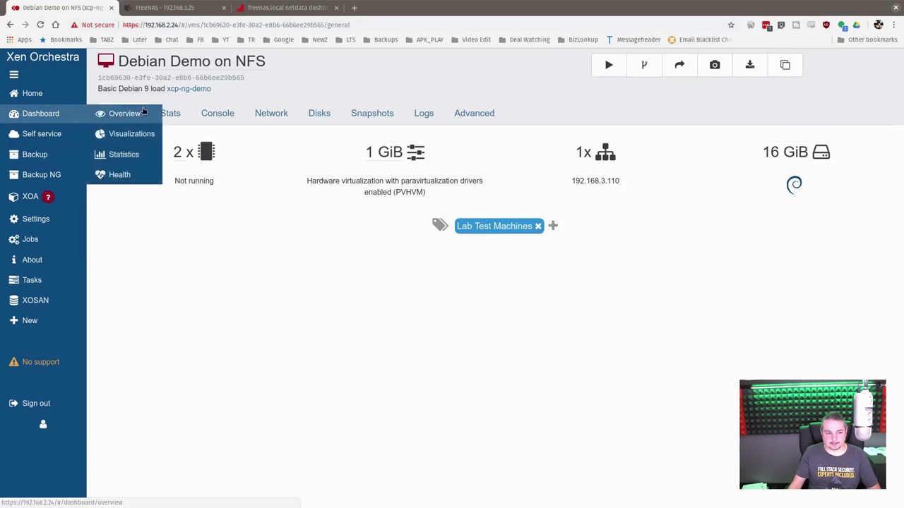
mouse_move(32, 93)
left_click(148, 179)
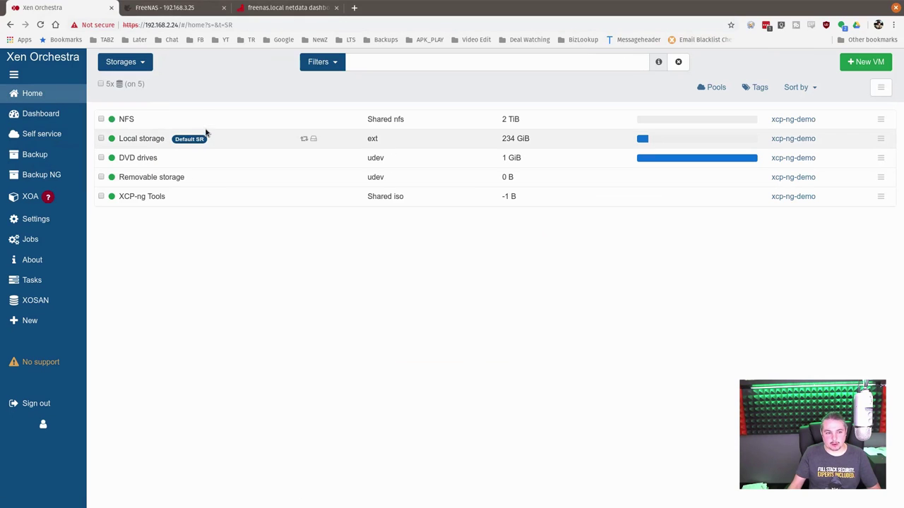
left_click(162, 121)
left_click(210, 116)
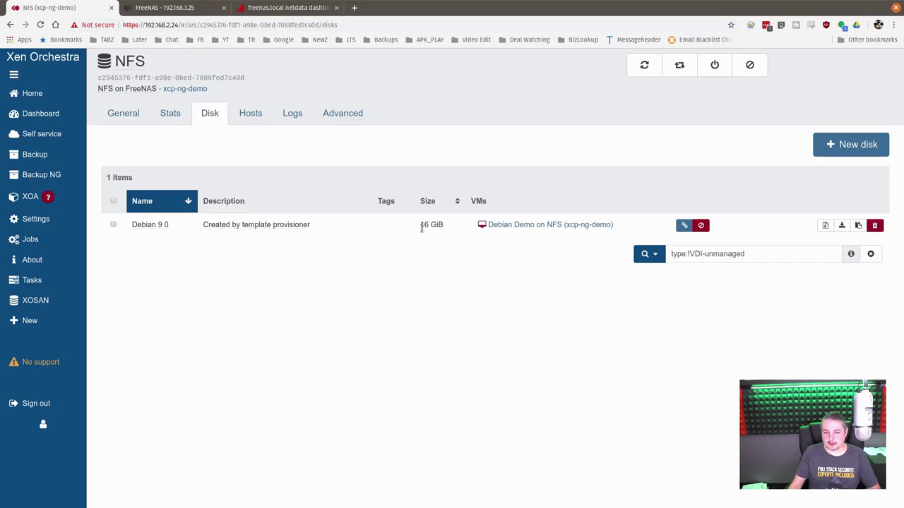
Clear the VM filter, open Debian Demo on NFS and make two fast clones
left_click(42, 93)
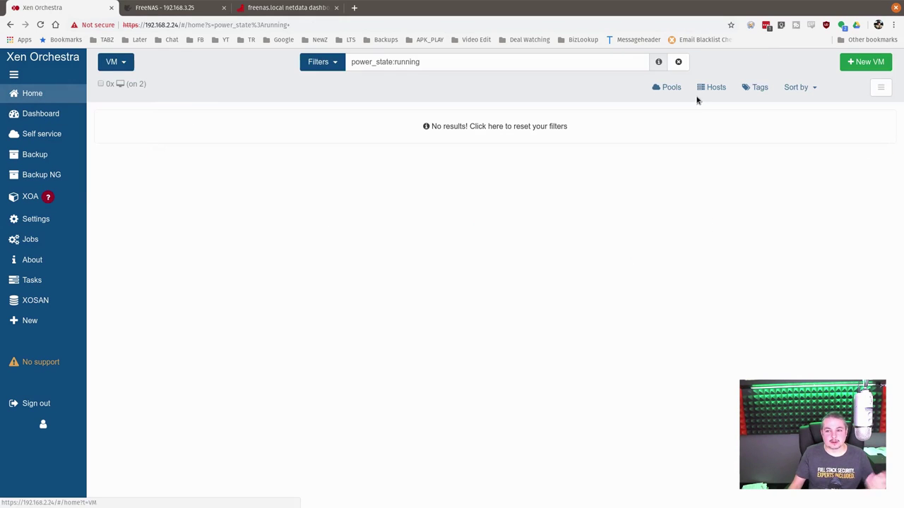
left_click(329, 63)
left_click(330, 125)
left_click(264, 139)
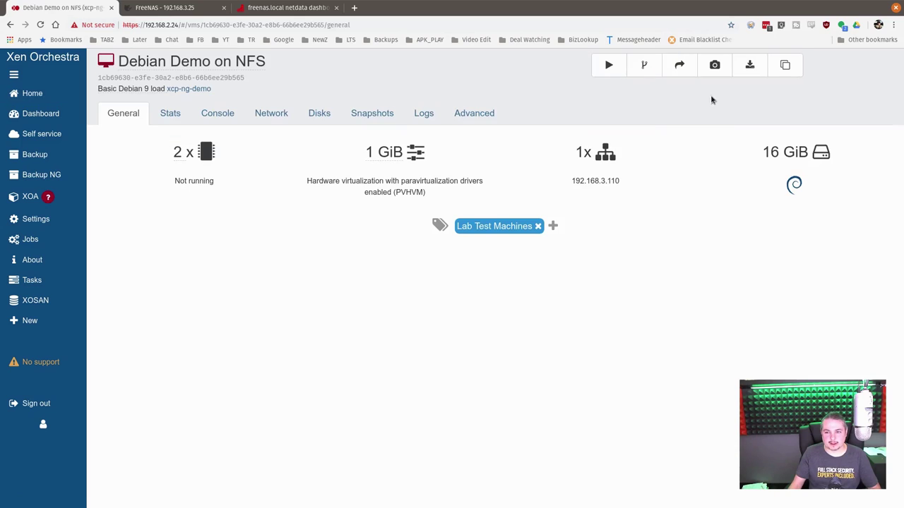
left_click(644, 65)
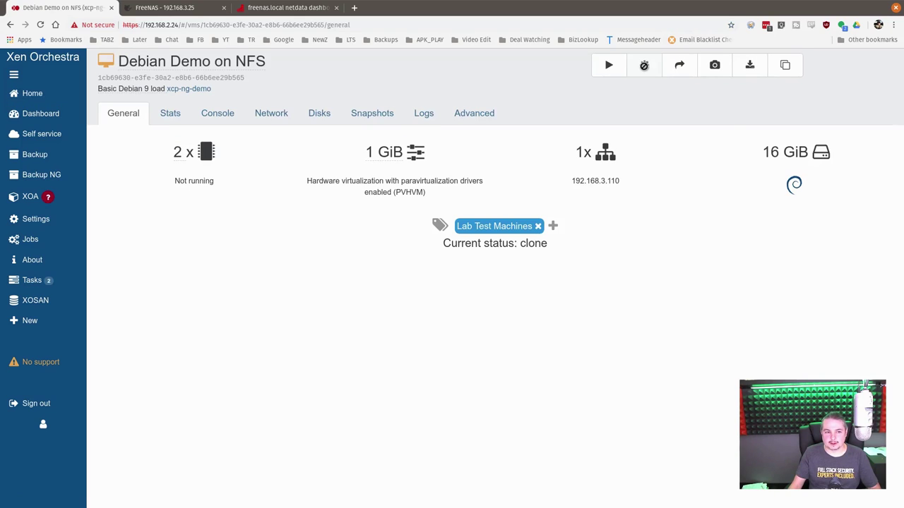
left_click(644, 67)
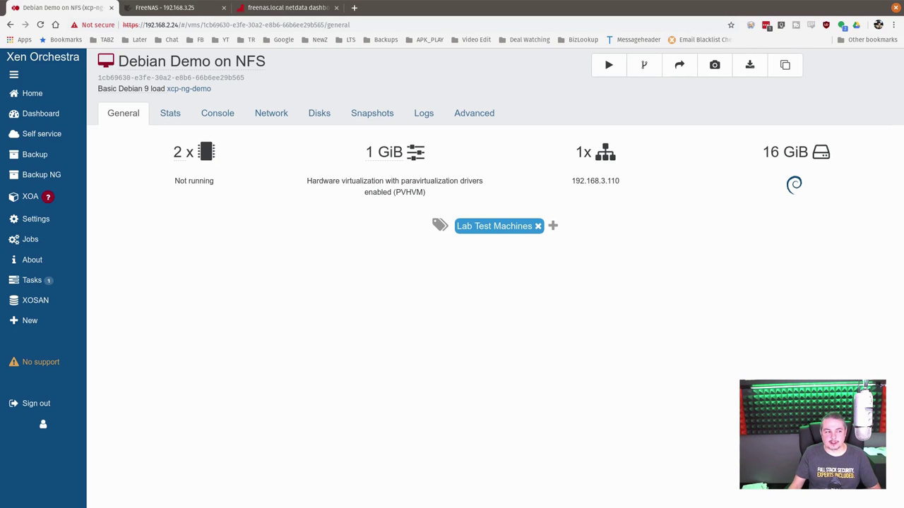
Maximize the FreeNAS terminal and run ls and ls -lah: one 11G .vhd, clones 37K each
key("alt+Tab")
left_click_drag(308, 208, 462, 111)
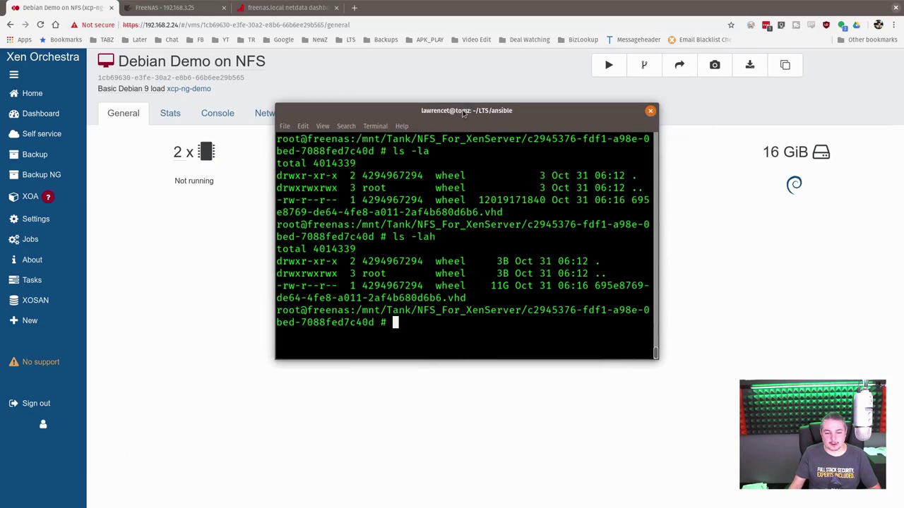
double_click(461, 111)
type("ls")
key("Return")
type("ls -la")
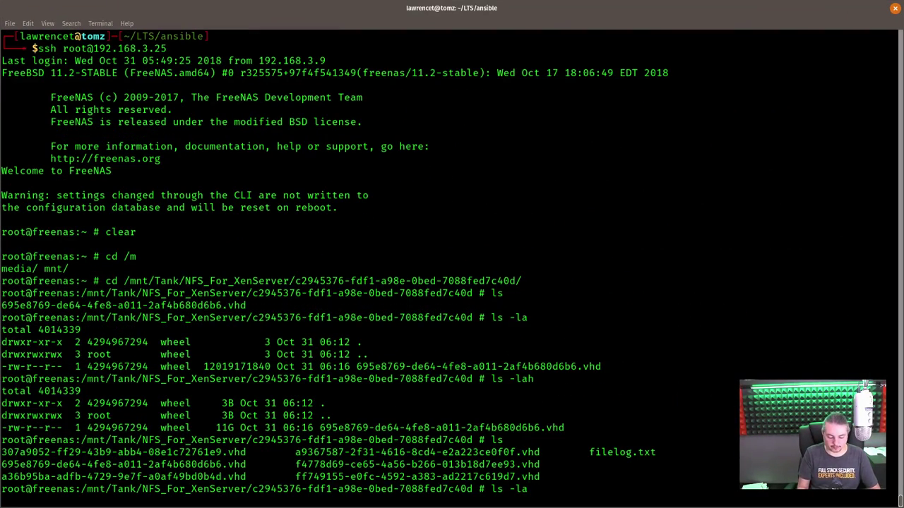
type("h")
key("Return")
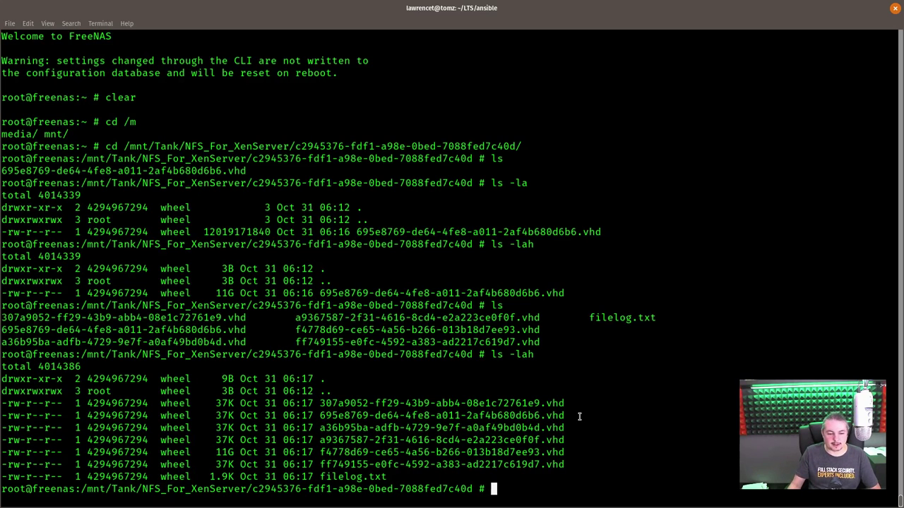
left_click_drag(216, 453, 563, 453)
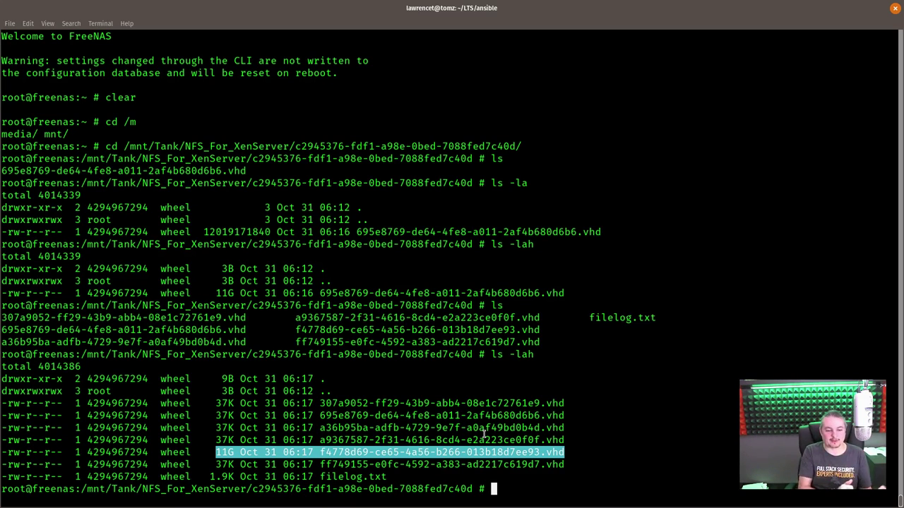
key("super+h")
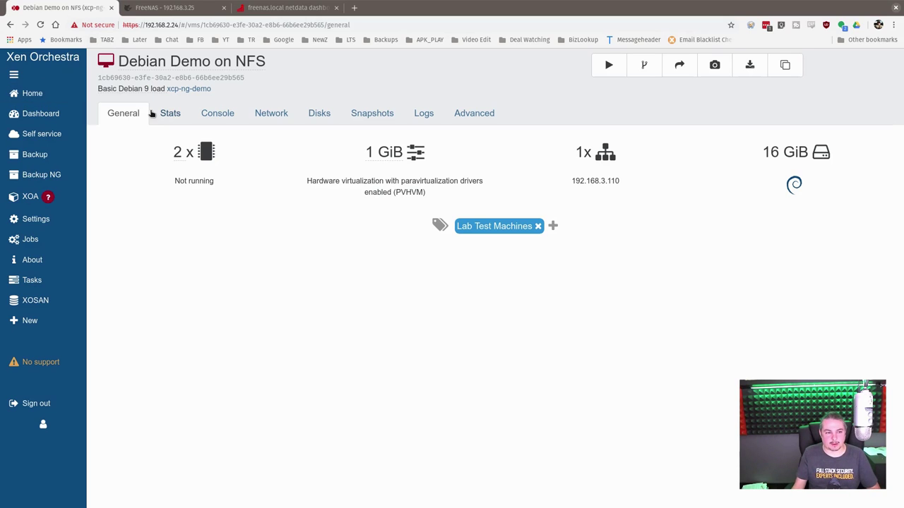
Select every VM except Debian Demo Local Storage and start the five NFS VMs
mouse_move(32, 93)
left_click(111, 92)
left_click(321, 62)
left_click(339, 125)
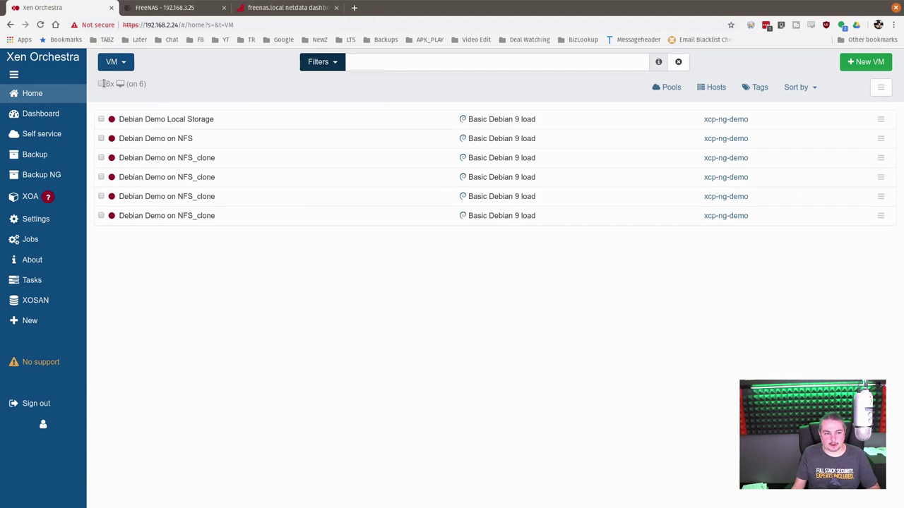
left_click(103, 85)
left_click(101, 119)
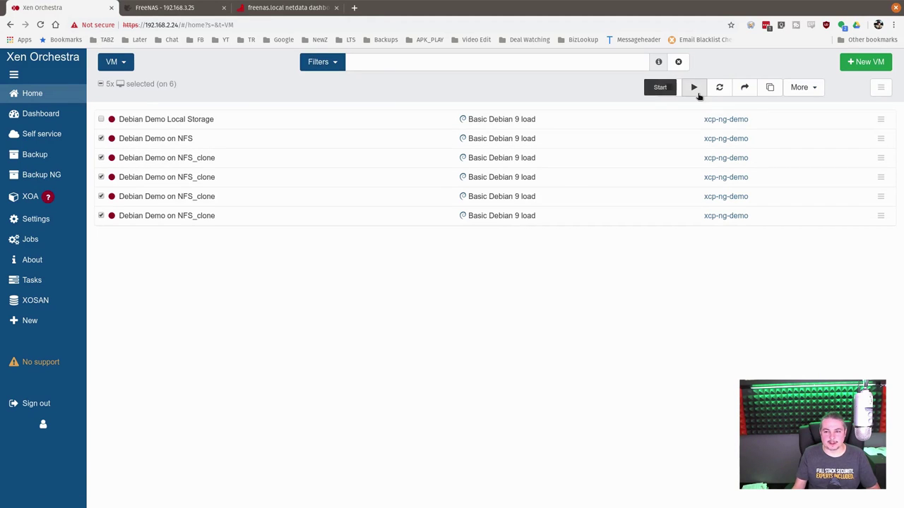
left_click(696, 92)
left_click(530, 130)
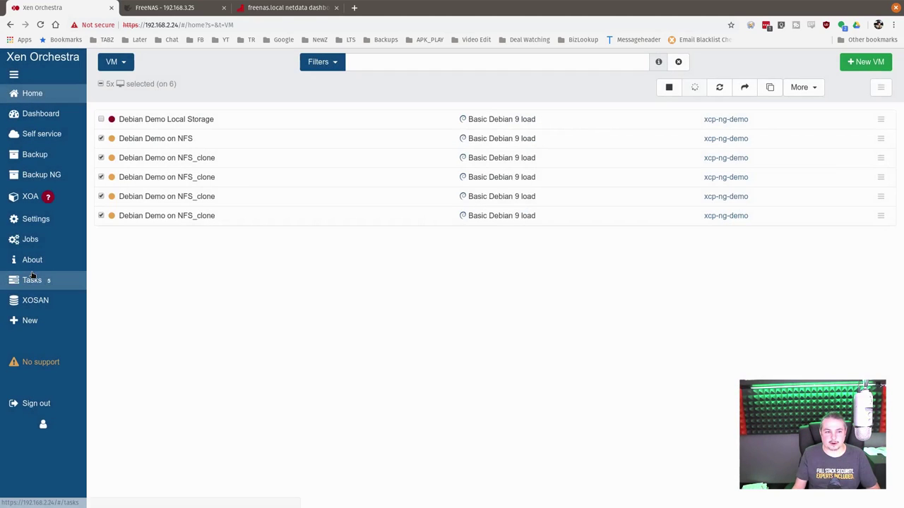
Rerun ls -lah in the FreeNAS shell, showing the VHD files grown to about 43M
key("alt+Tab")
key("Up")
key("Return")
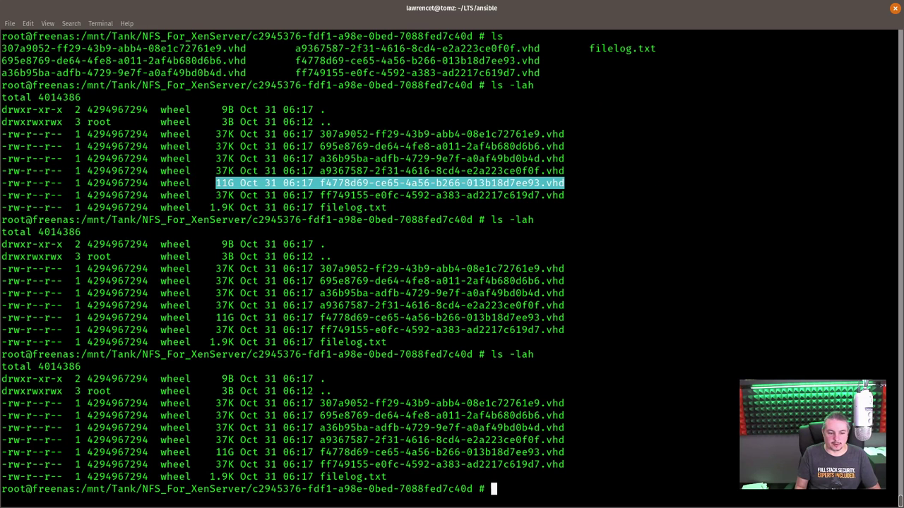
key("Up")
key("Return")
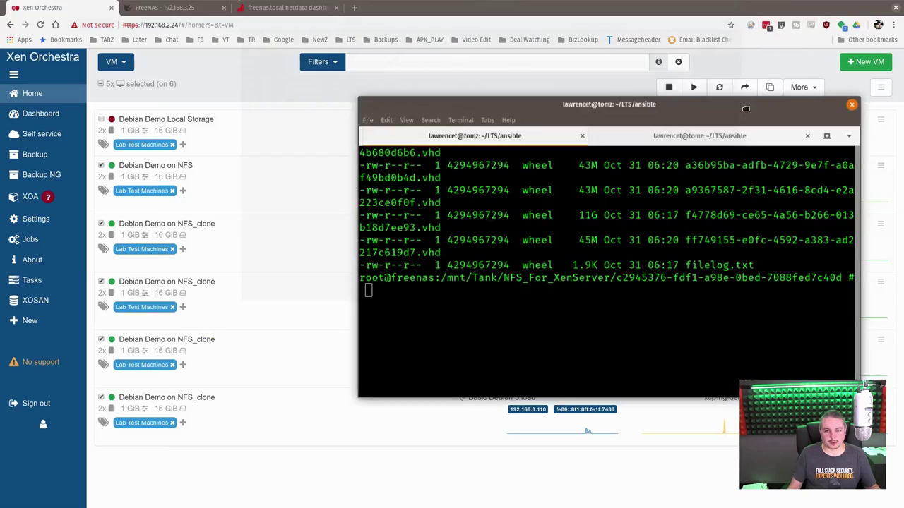
left_click_drag(530, 14, 903, 141)
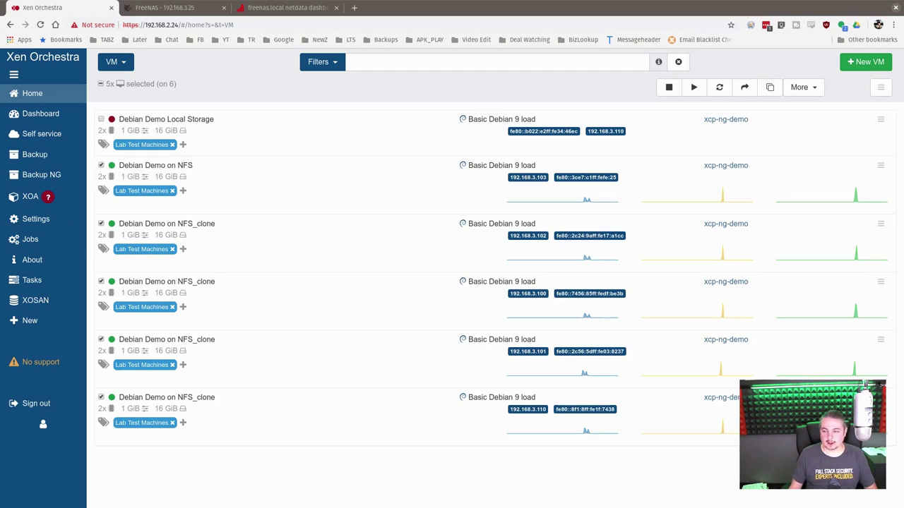
Run speedtest.sh on the Debian VM, writing 2.0 GB at about 399 MB/s
key("alt+Tab")
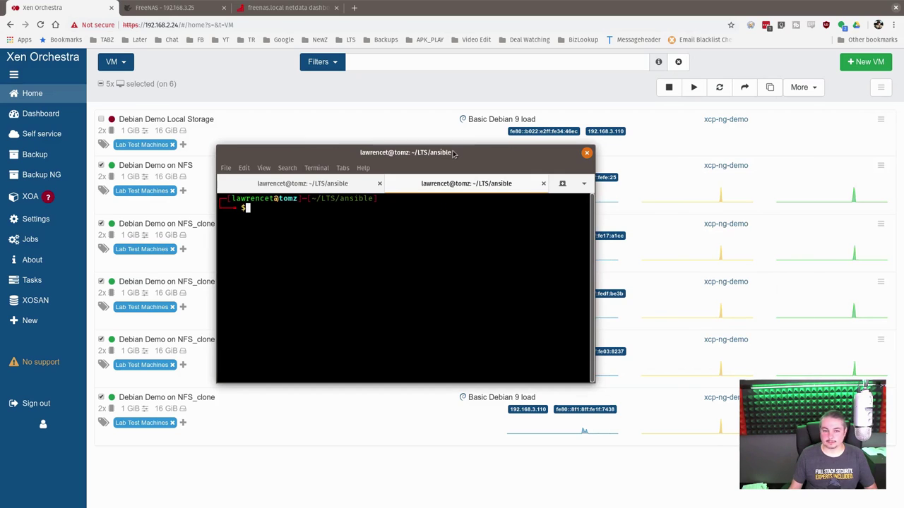
type("speedtest.sh")
key("Return")
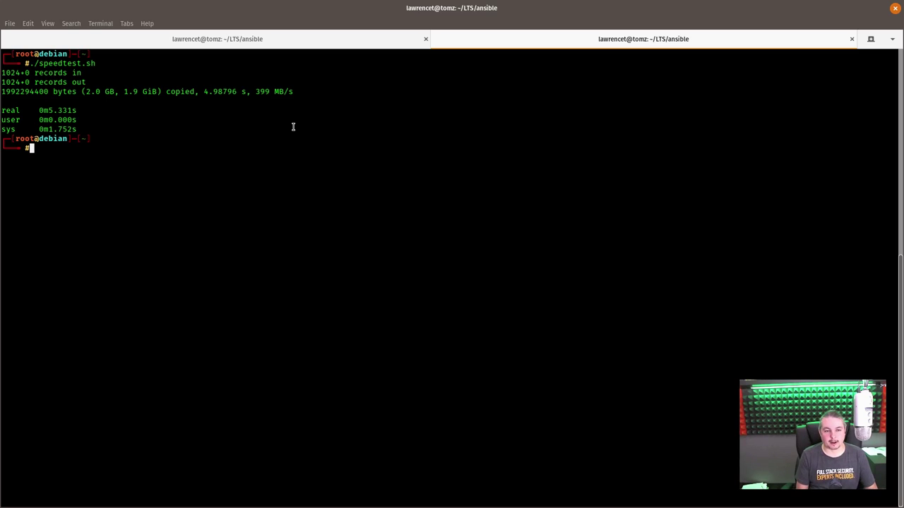
List the VM's home folder and print speedtest.sh to show its dd commands
type("ls")
key("Return")
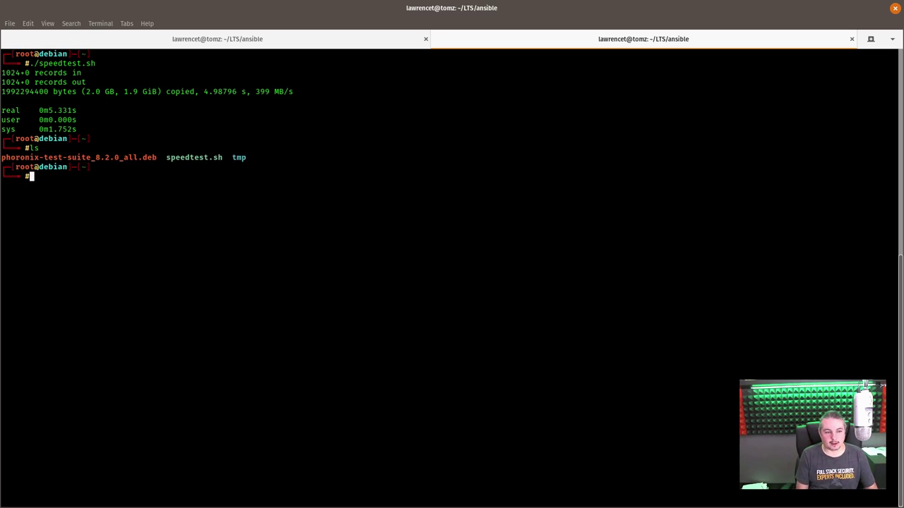
type("cat speedtest.sh")
key("Return")
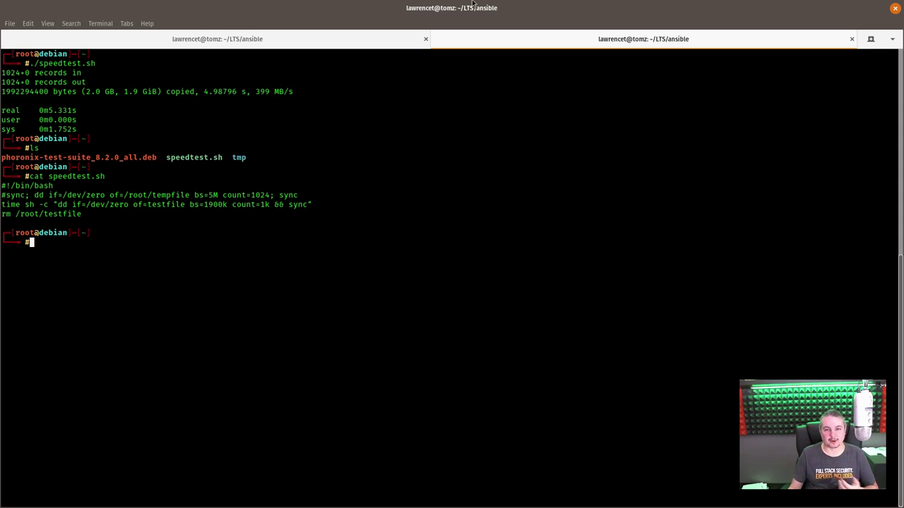
double_click(473, 4)
key("super+h")
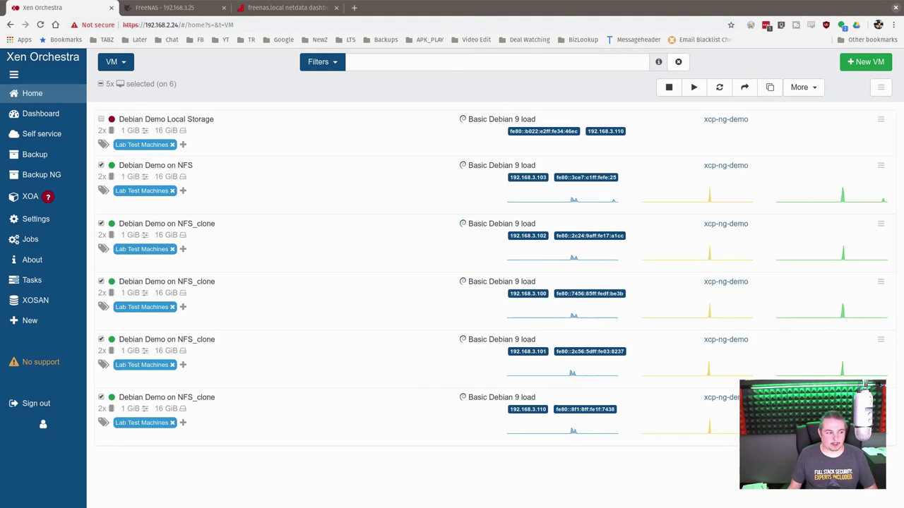
Maximize the terminal and rerun ls -lah in the FreeNAS session, showing one .vhd at 1.9G
key("alt+Tab")
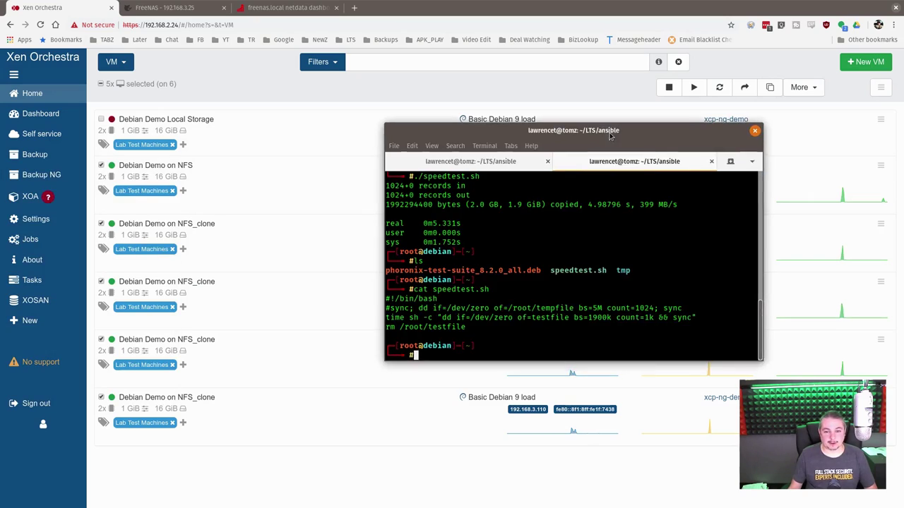
key("super+Up")
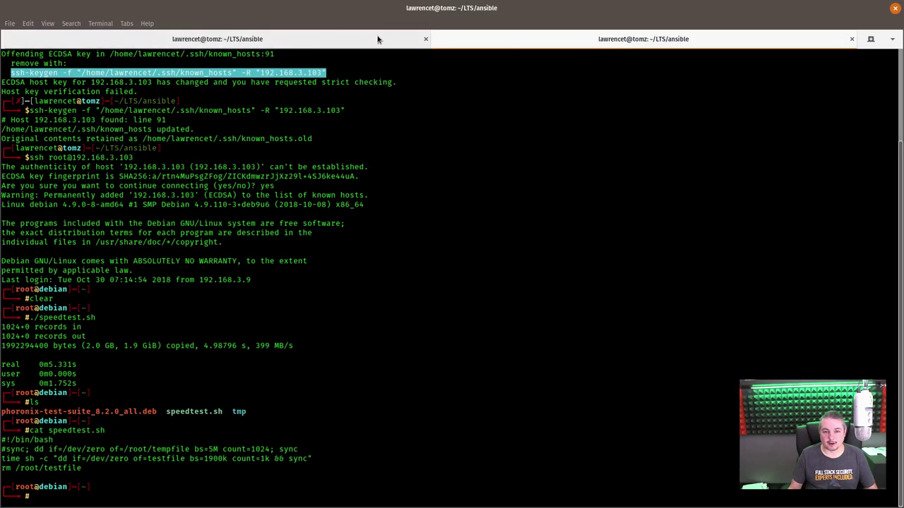
left_click(381, 39)
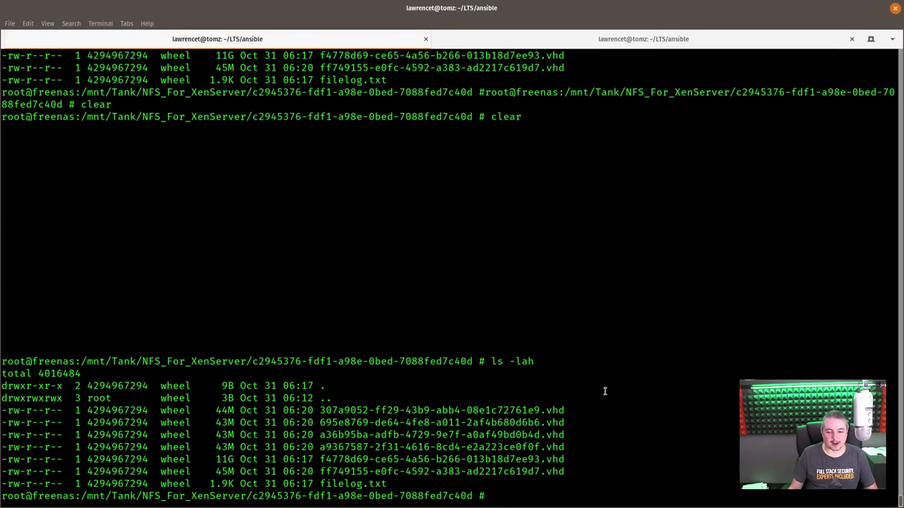
key("Up")
key("Return")
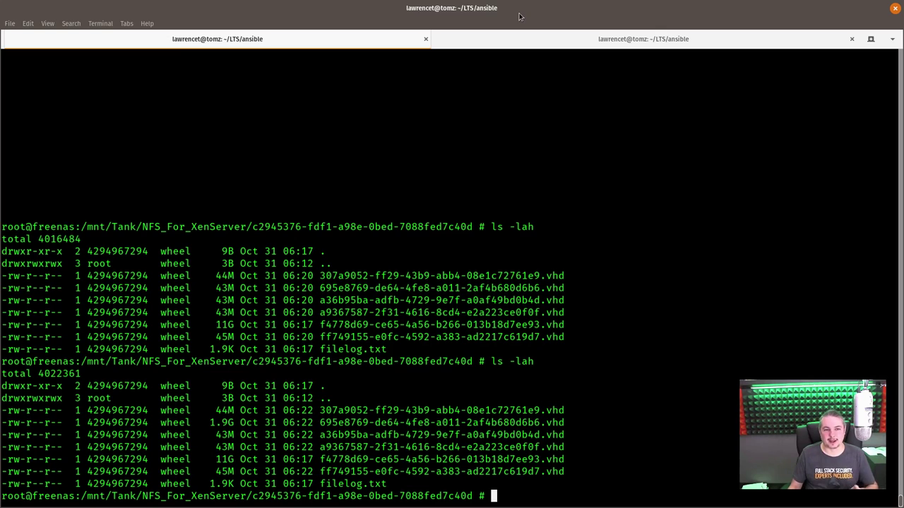
Log out of the Debian VM and list the Ansible folder's files
left_click(500, 40)
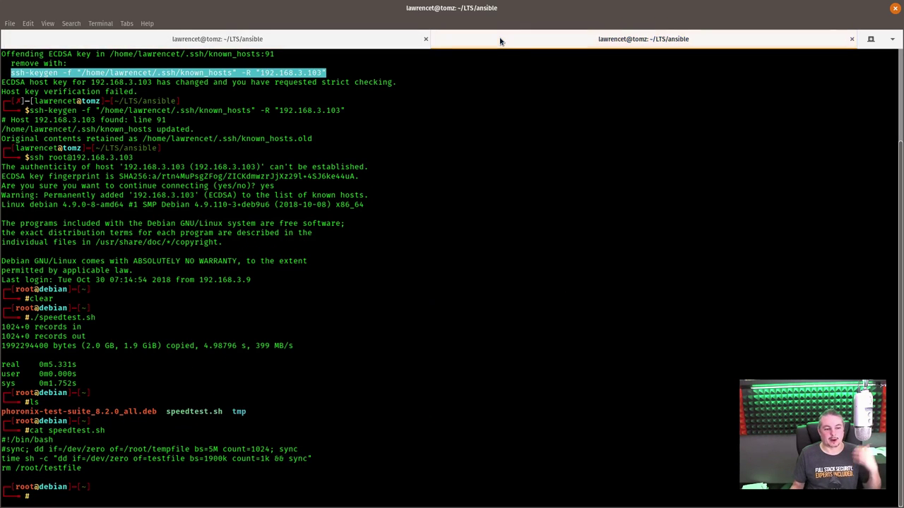
type("exit")
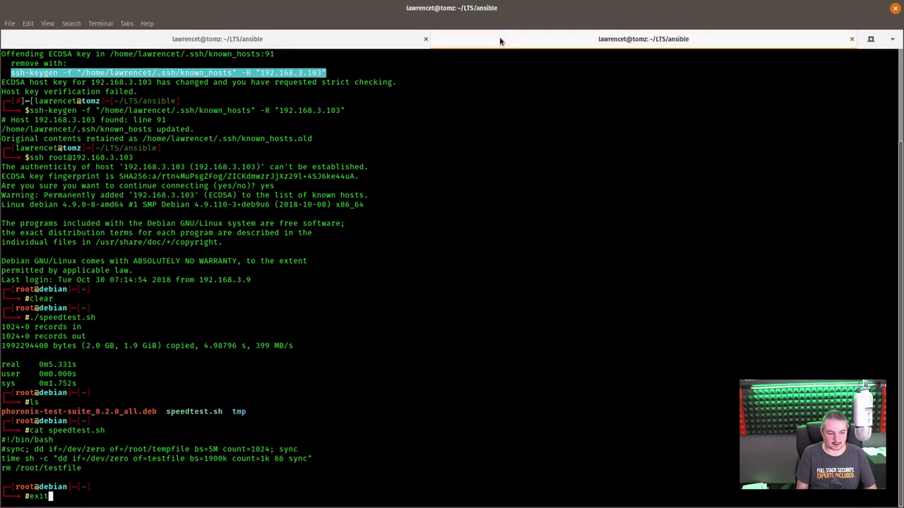
key("Return")
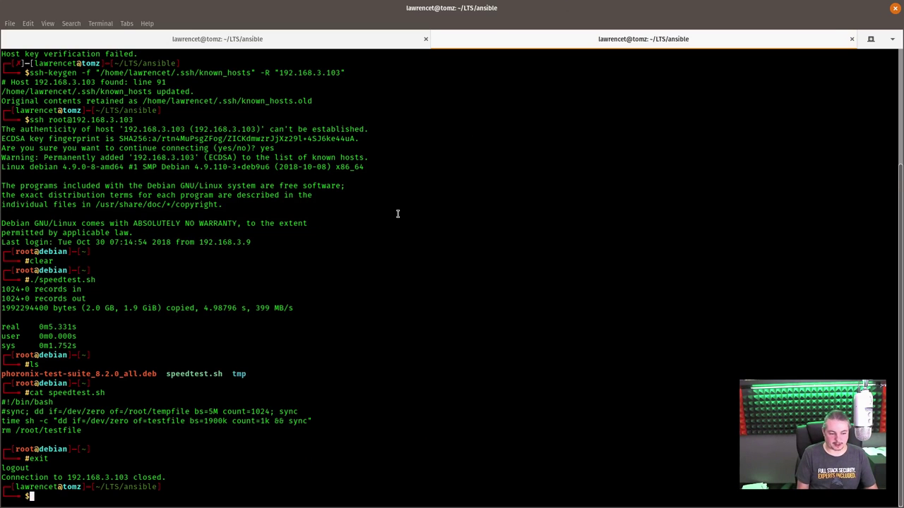
type("ls")
key("Return")
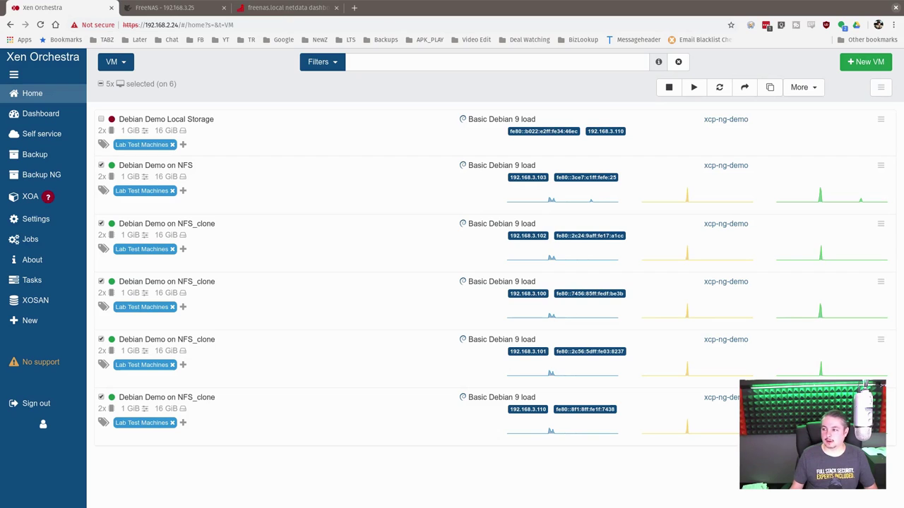
Review the host entries of the LoadTest_FreeNAS inventory in vi, then exit with :wq
key("alt+Tab")
double_click(558, 120)
type("clear")
key("Return")
type("vi LoadTest_FreeNAS")
key("Return")
key("Down")
key("Down")
key("Down")
key("Down")
key("Down")
key("Down")
key("Down")
key("Down")
key("Down")
key("Up")
key("Up")
key("Up")
key("Up")
key("Up")
key("Up")
key("Up")
key("Up")
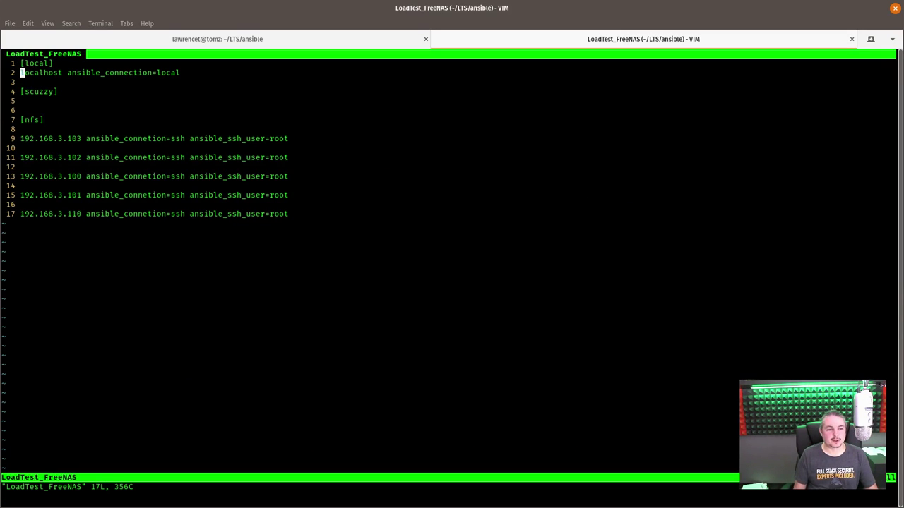
key("Down")
key("Down")
key("Down")
key("Down")
key("Down")
key("Down")
key("Down")
key("Down")
key("Down")
key("Down")
key("Down")
key("Down")
key("Down")
key("Down")
key("Down")
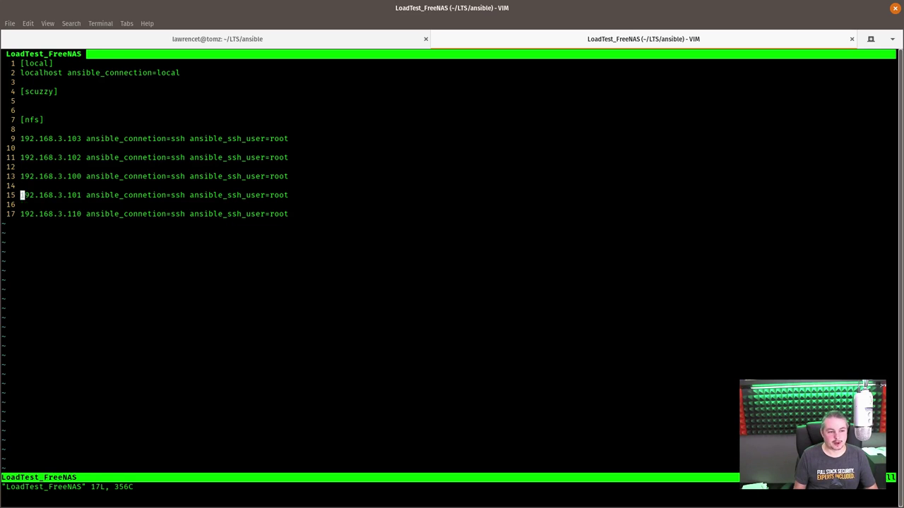
type(":wq")
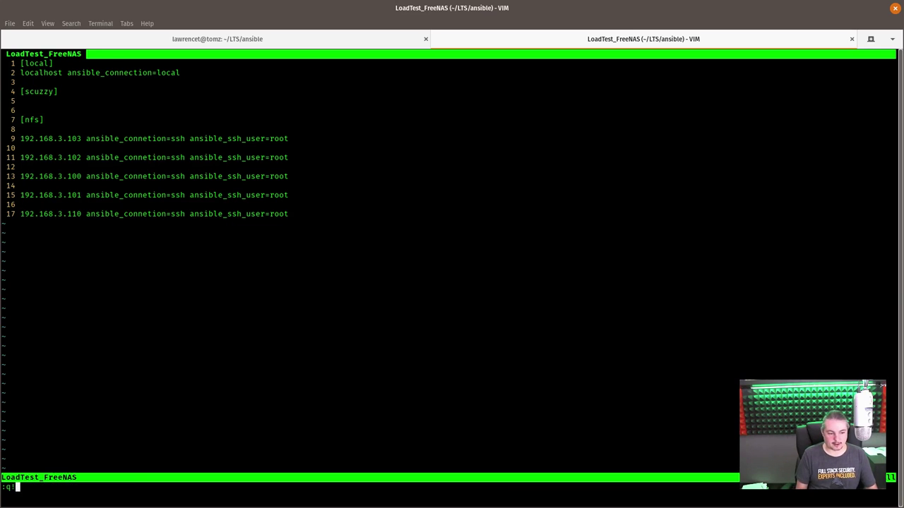
key("Return")
Run ansible -i LoadTest_FreeNAS nfs -a "uptime" against the five NFS hosts
type("ansible")
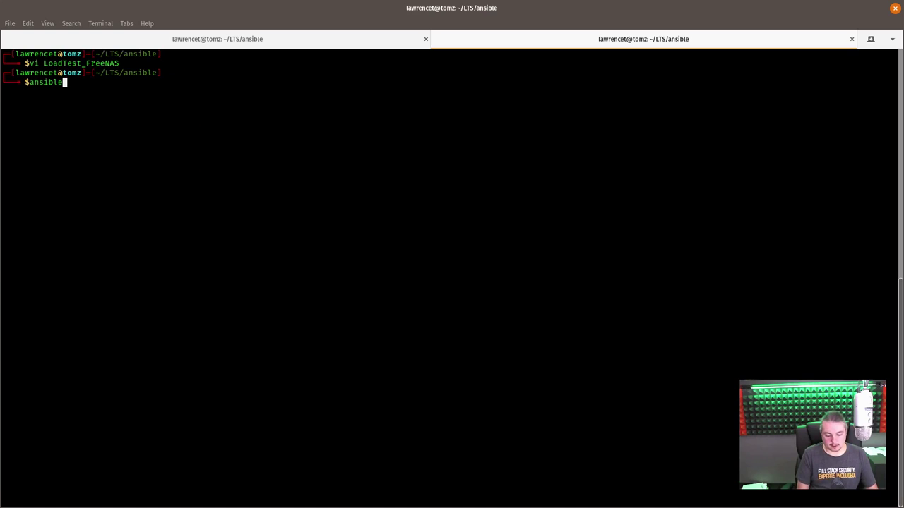
type(" -i Lo")
key("Tab")
type("nfs ")
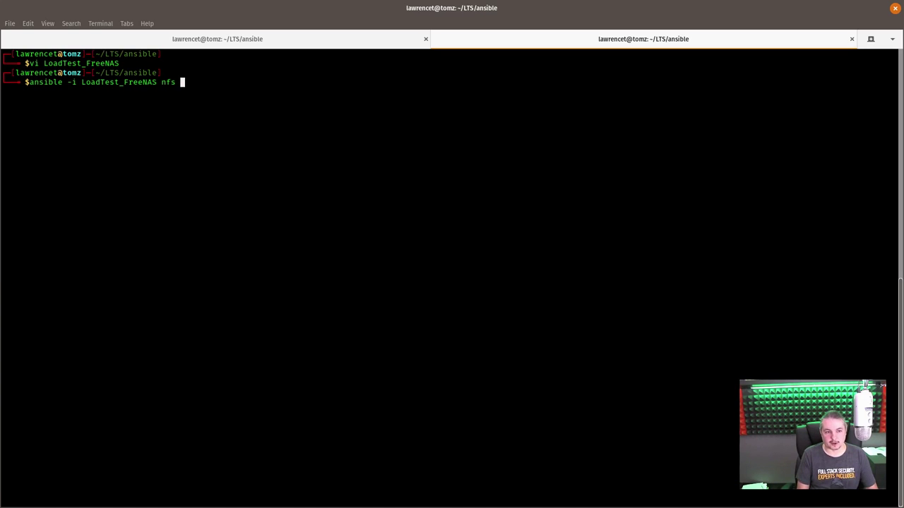
type("-a \"")
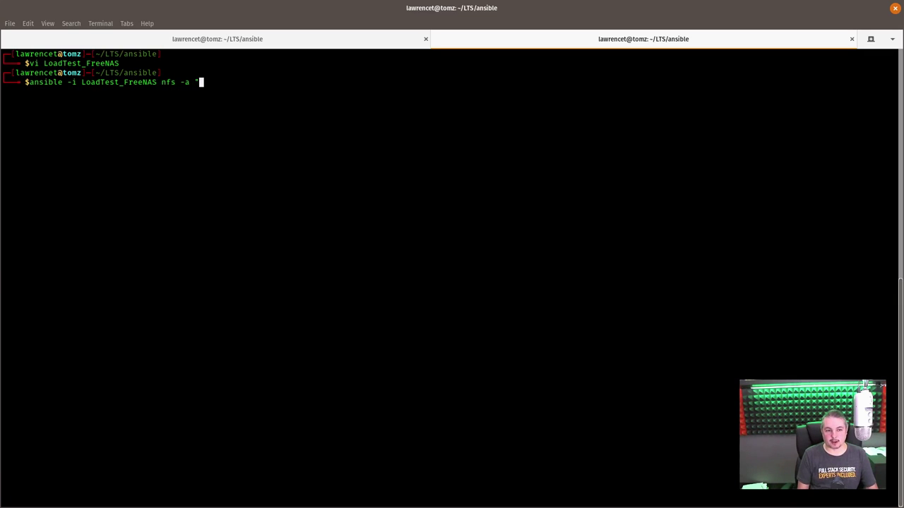
type("uptime")
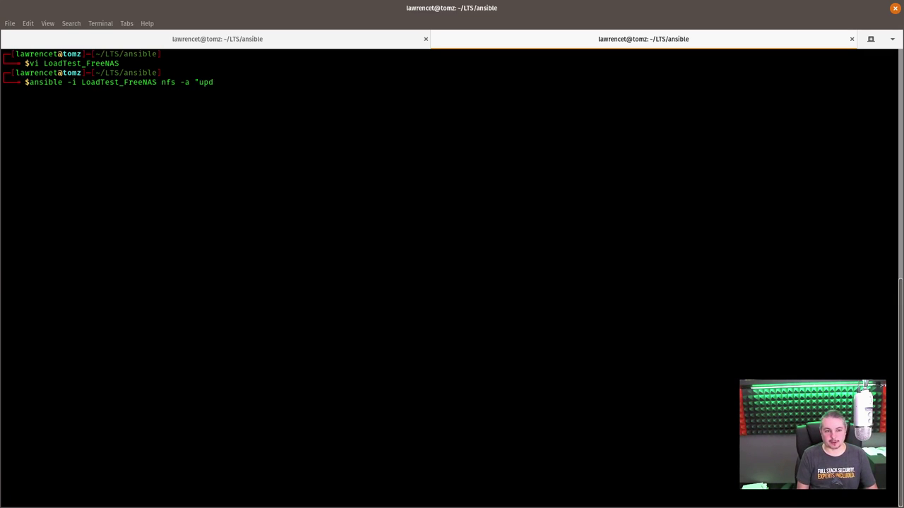
type("\"")
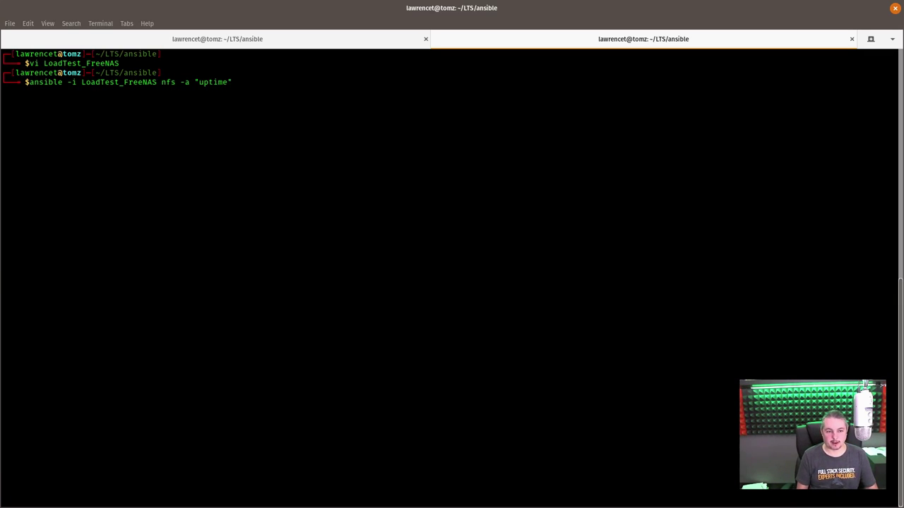
key("Return")
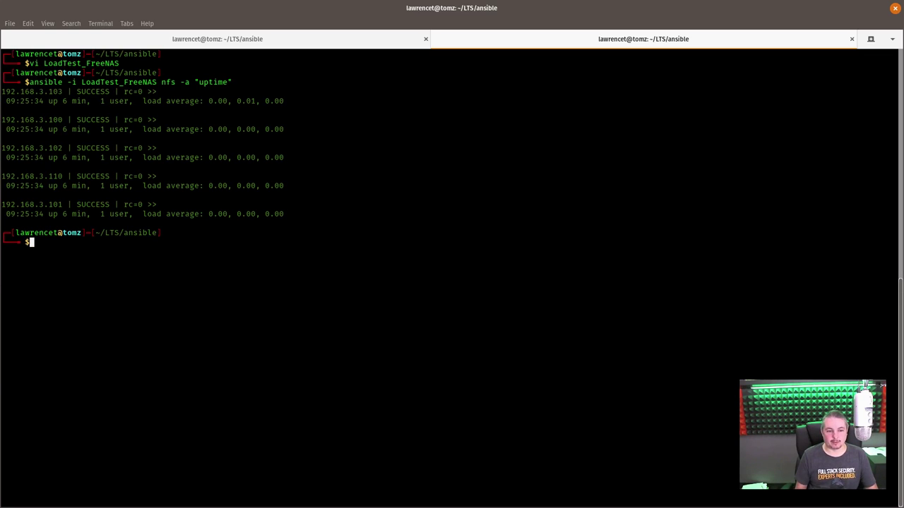
Edit the recalled Ansible command to run /root/speedtest.sh on all NFS hosts
key("Up")
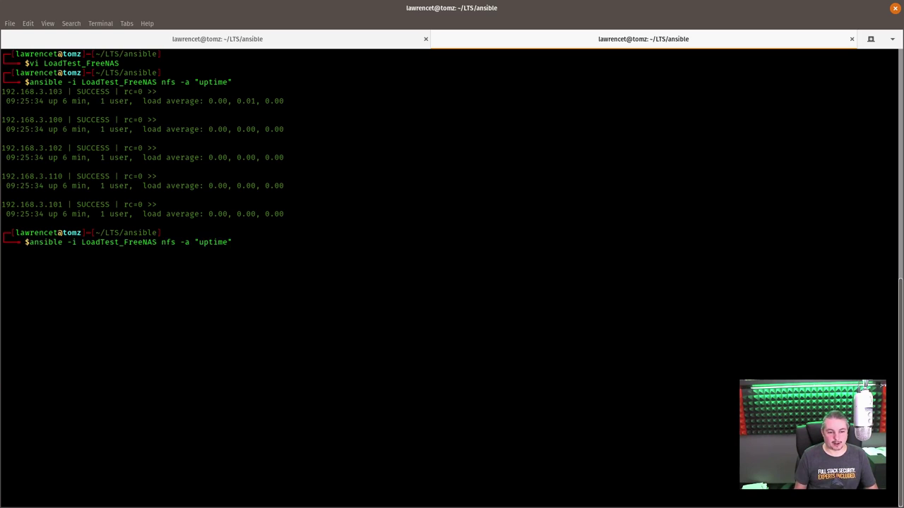
key("BackSpace")
key("BackSpace")
key("BackSpace")
key("BackSpace")
key("BackSpace")
key("BackSpace")
key("BackSpace")
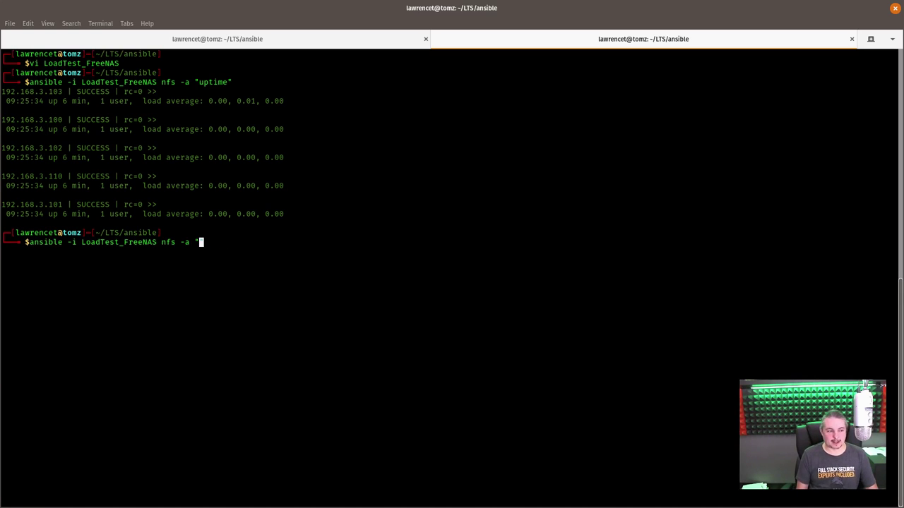
type("/root/")
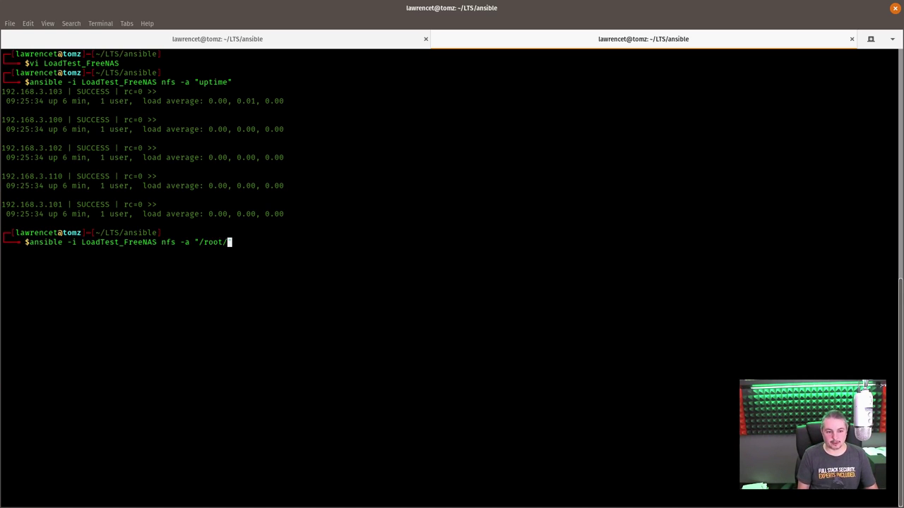
type("speed")
key("BackSpace")
key("BackSpace")
key("BackSpace")
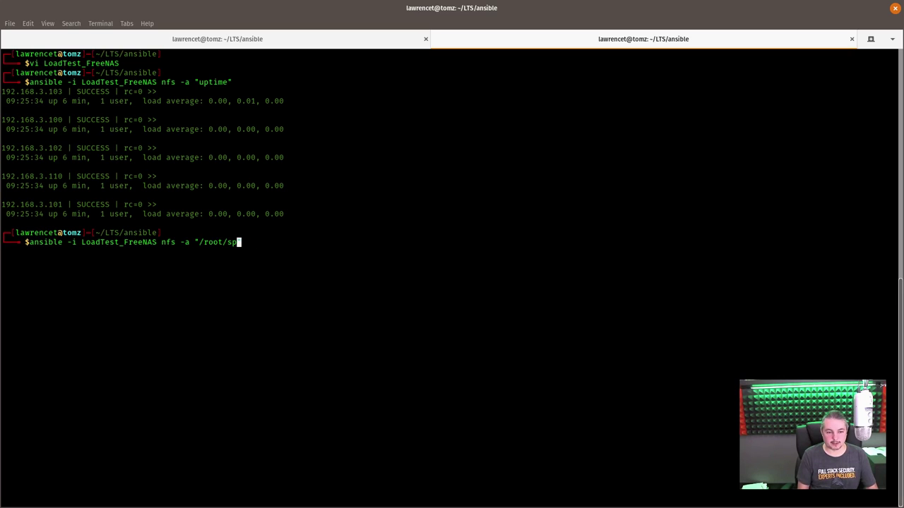
type("eedtest.sh")
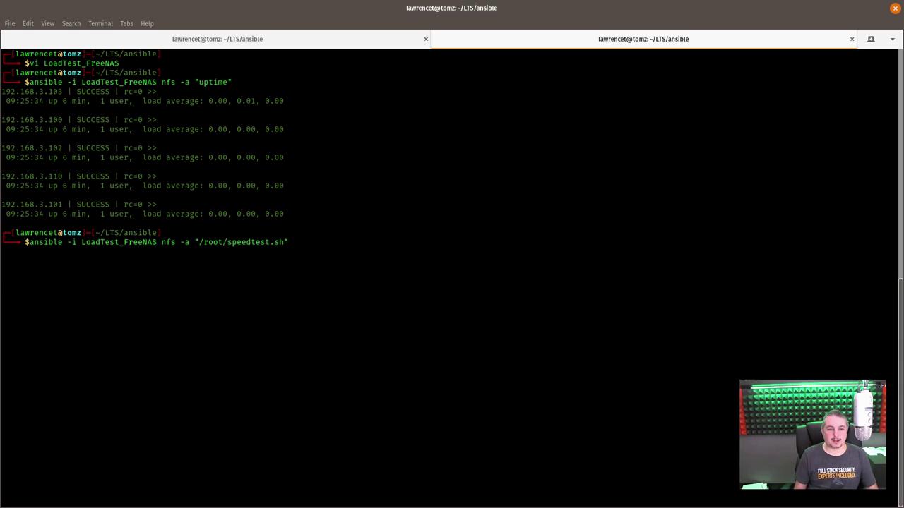
key("End")
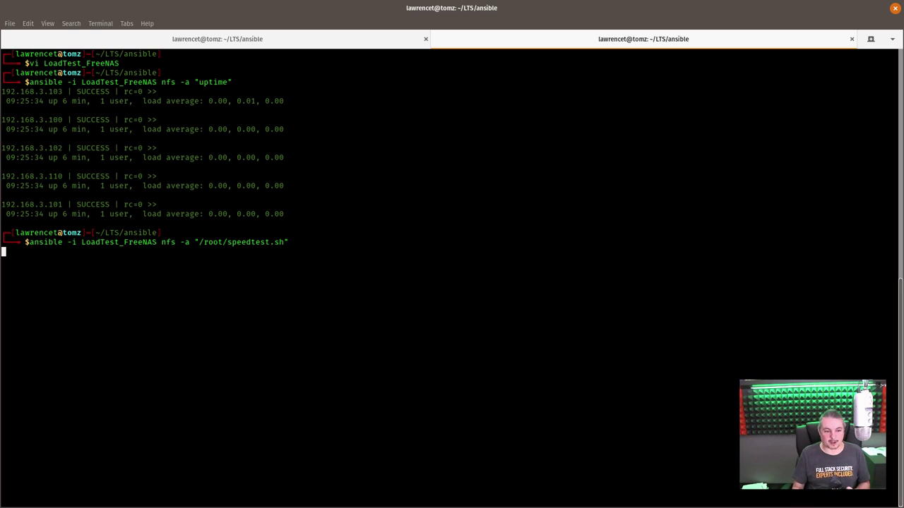
Repeatedly rerun ls -lah in the FreeNAS session to watch the VHD files grow
left_click(264, 43)
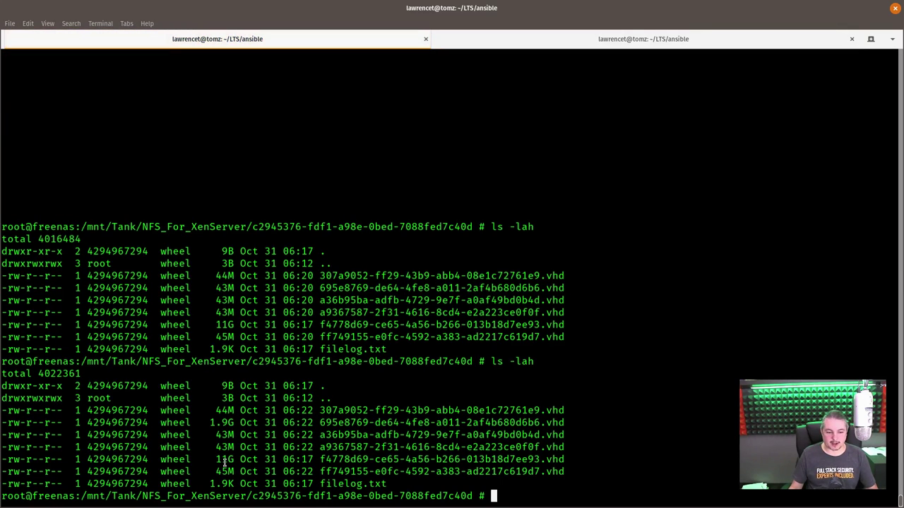
key("Up")
key("Return")
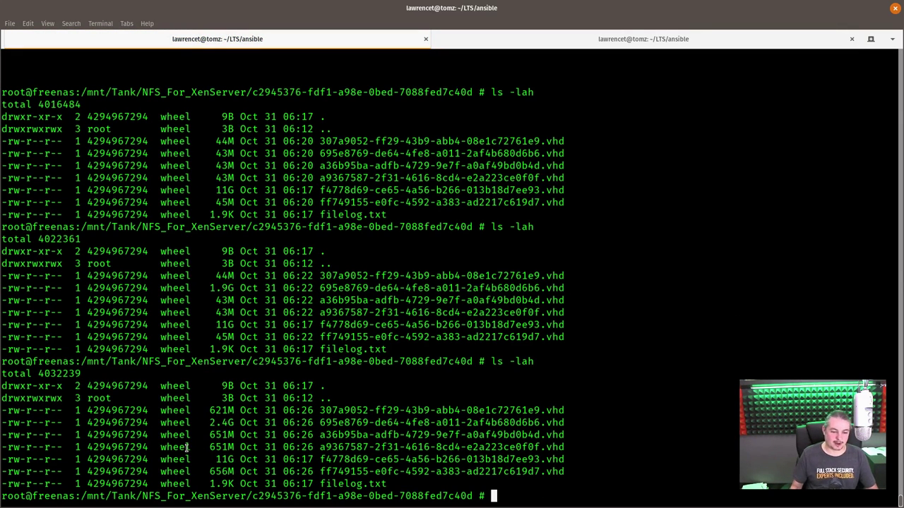
key("Up")
key("Return")
key("Up")
key("Return")
key("Up")
key("Return")
key("Up")
key("Return")
key("Up")
key("Return")
key("Up")
key("Return")
key("Up")
key("Return")
key("Up")
key("Return")
key("Up")
key("Return")
key("Up")
key("Return")
key("Up")
key("Return")
key("Up")
key("Return")
key("Up")
key("Return")
key("Up")
key("Return")
key("Up")
key("Return")
key("Up")
key("Return")
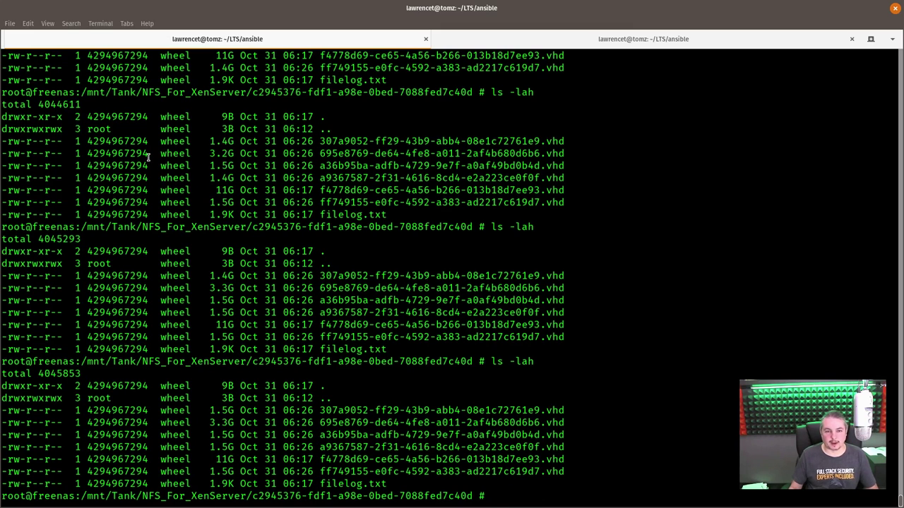
Review the 116–120 MB/s Ansible speedtest results and launch ./RunLoadTest.sh
left_click(501, 40)
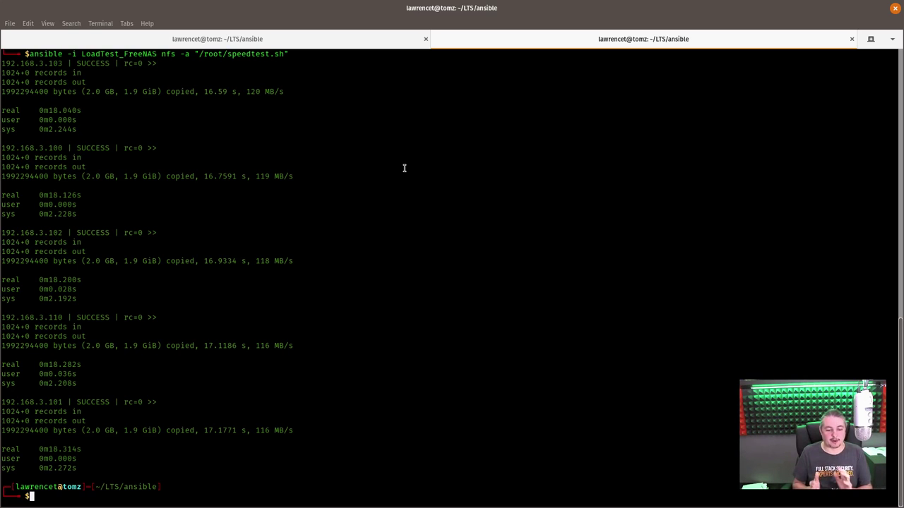
key("Up")
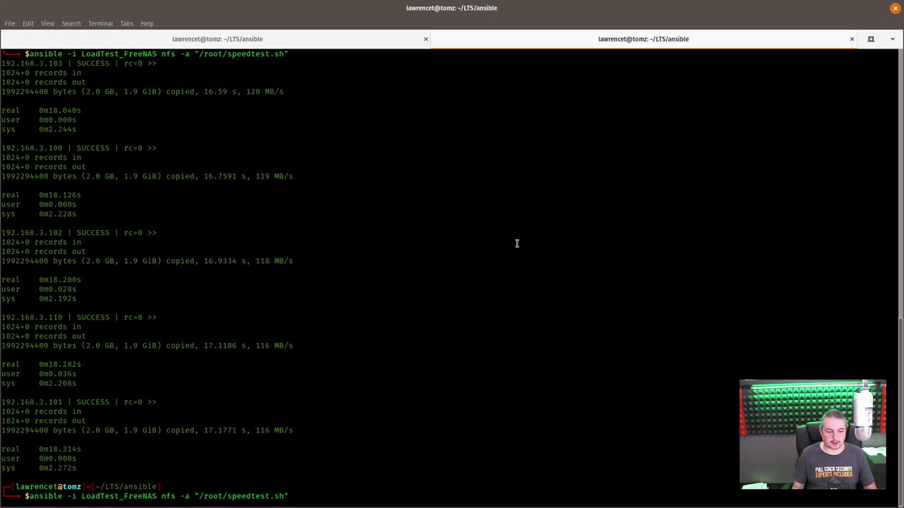
key("Down")
type("./R")
key("Tab")
key("Return")
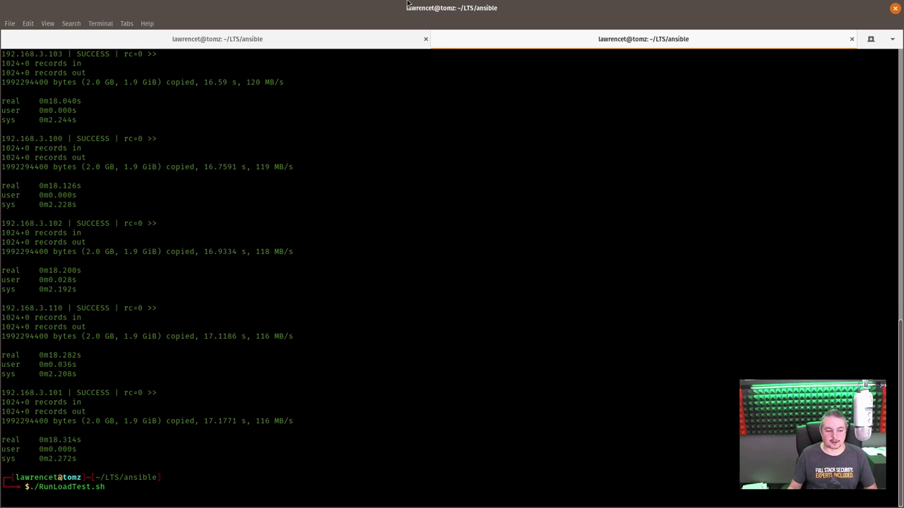
key("super+Down")
Bring the browser forward on the freenas.local netdata dashboard to watch the load climb
key("alt+Tab")
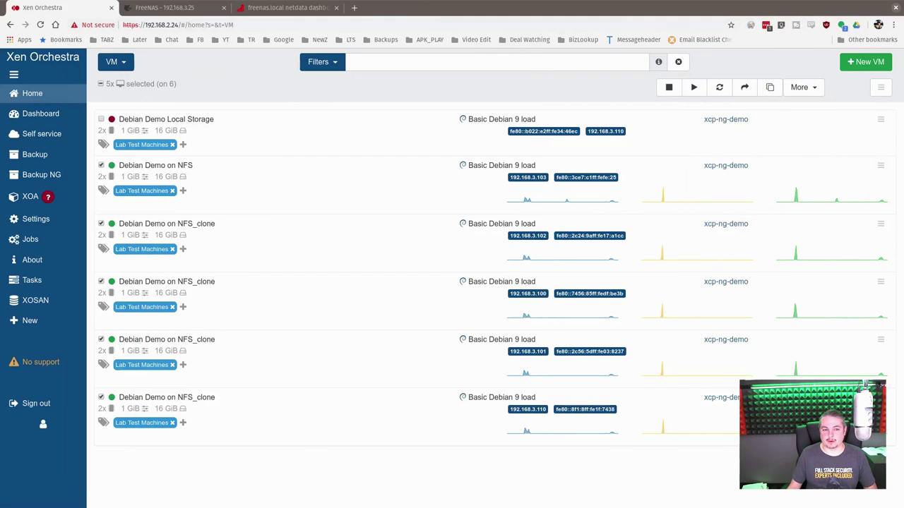
key("ctrl+3")
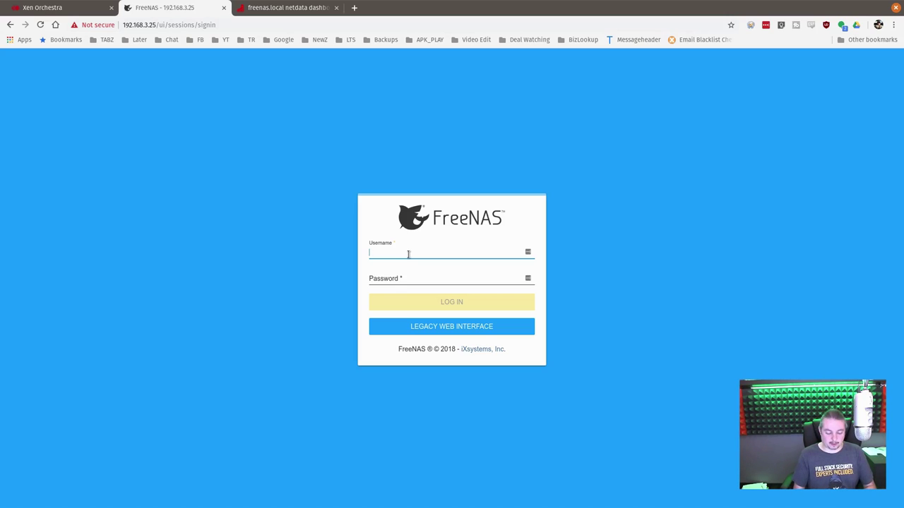
Sign in to FreeNAS as root, decline saving the password, and return to Xen Orchestra
type("root")
key("Tab")
type("••••••")
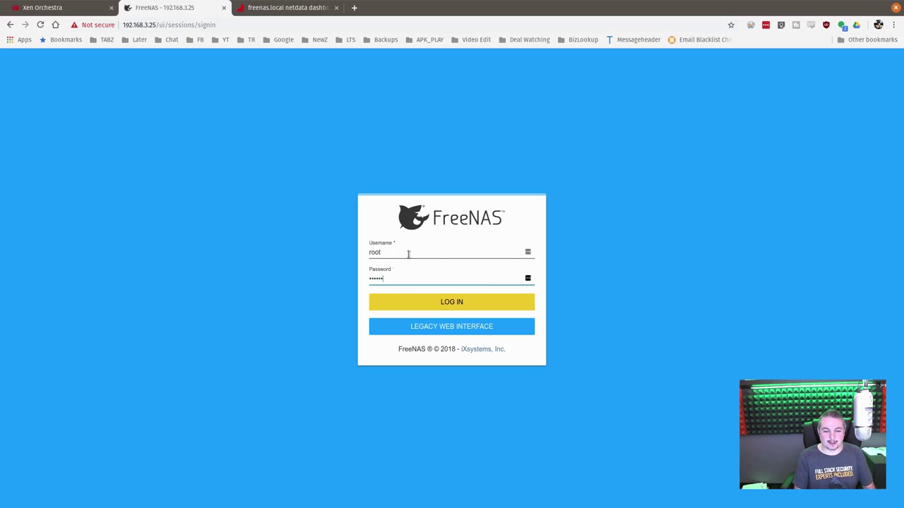
key("Return")
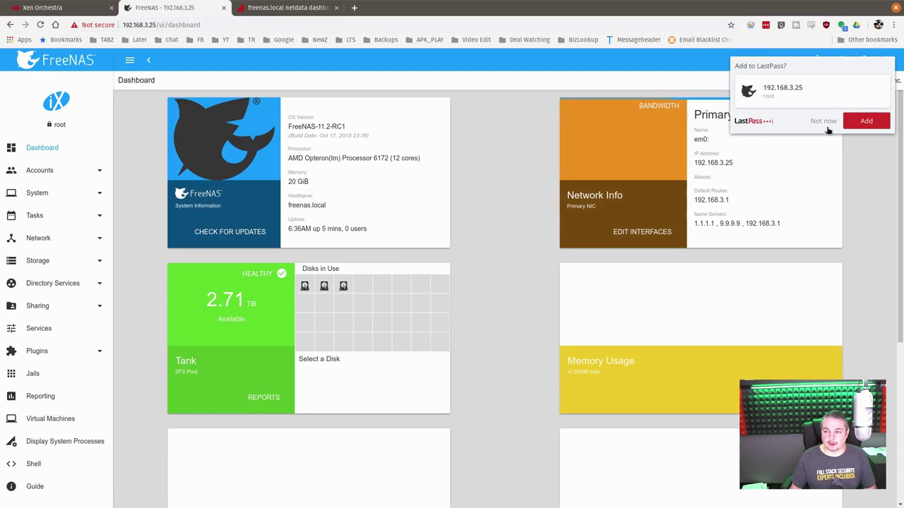
left_click(825, 124)
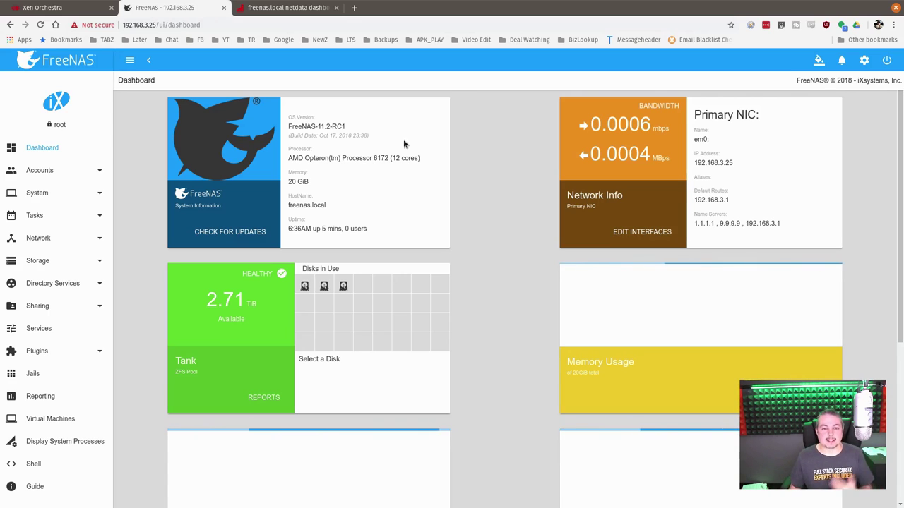
left_click(83, 9)
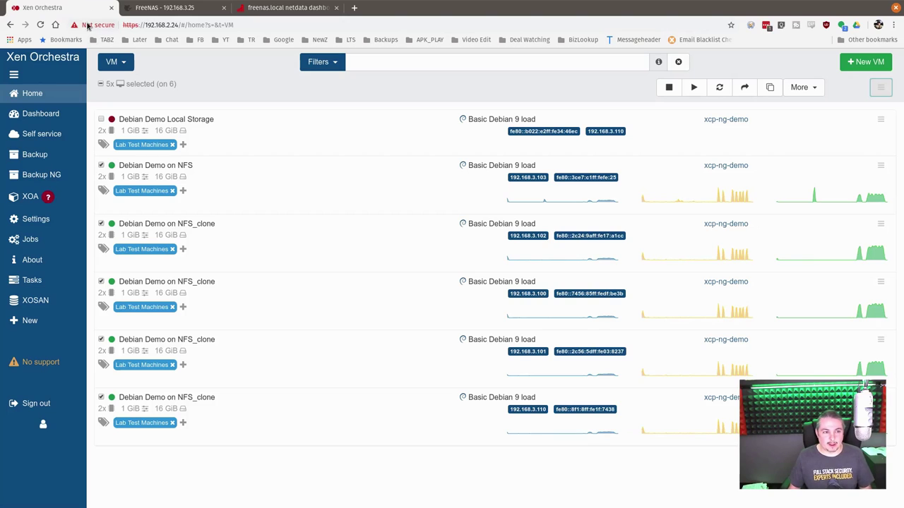
Reload Xen Orchestra and reconnect the disconnected NFS storage on host xcp-ng-demo
left_click(40, 25)
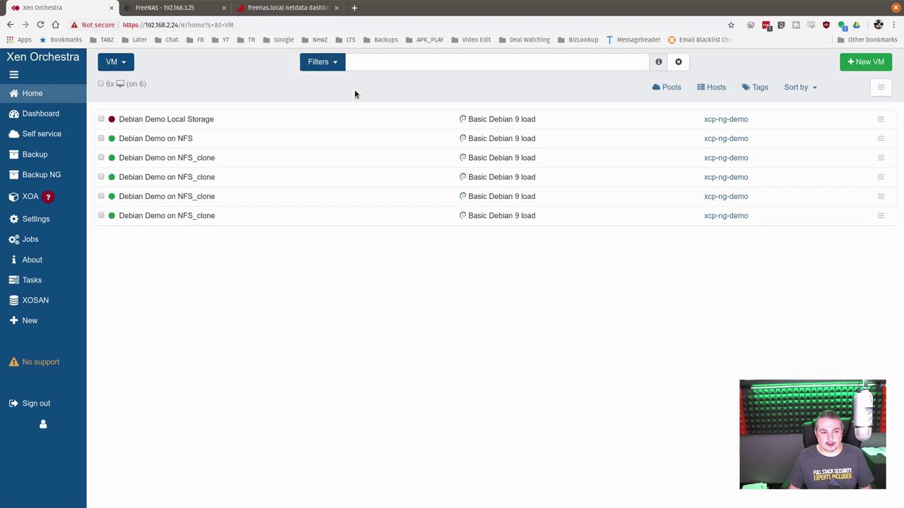
mouse_move(62, 99)
left_click(128, 113)
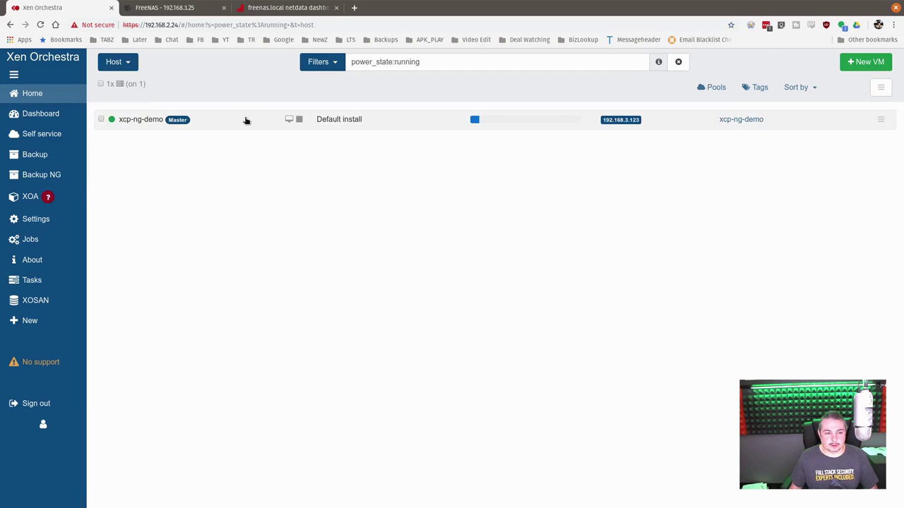
left_click(246, 120)
left_click(325, 114)
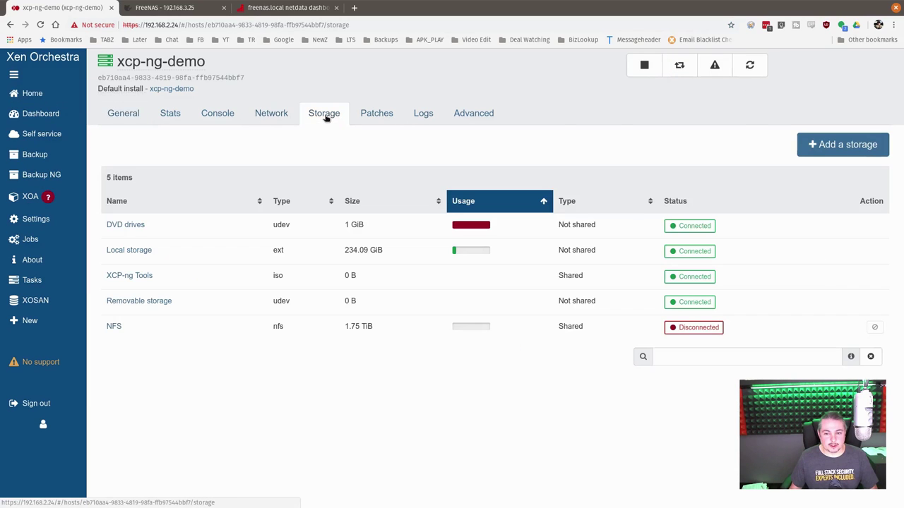
mouse_move(692, 333)
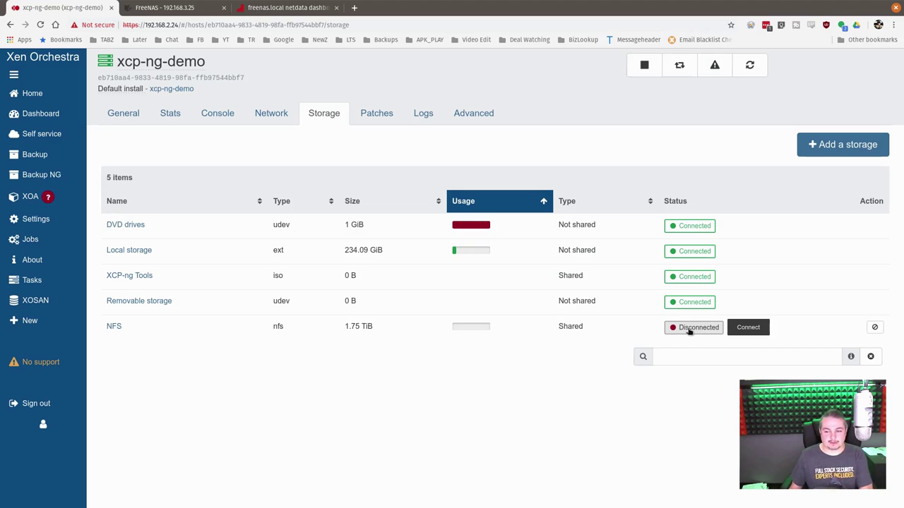
left_click(699, 329)
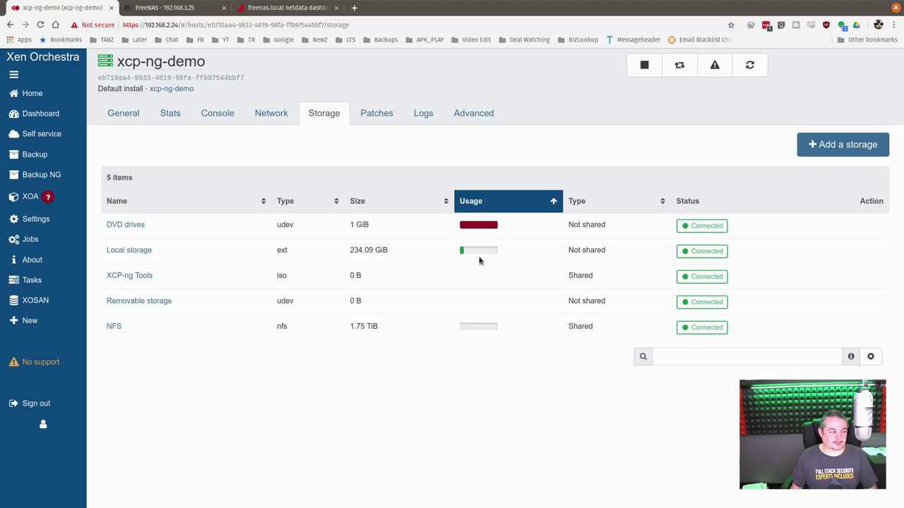
mouse_move(77, 95)
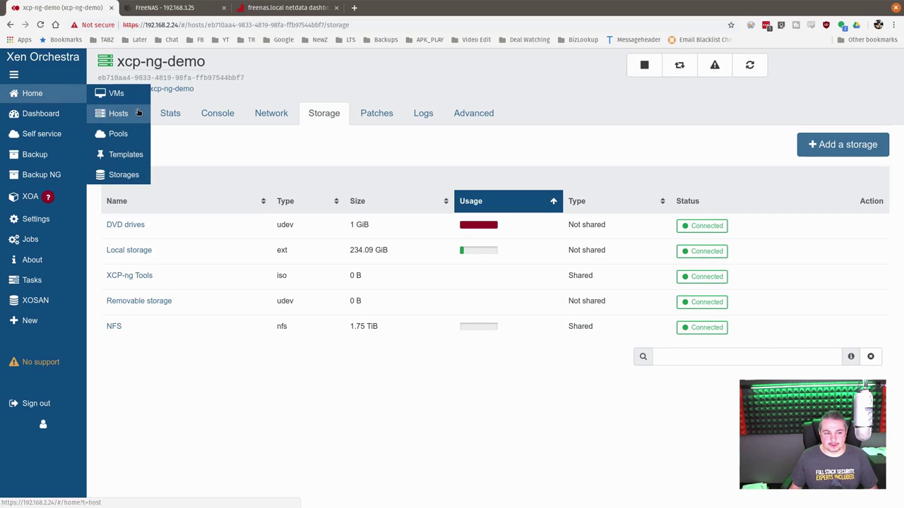
left_click(113, 93)
Clear the VM filter and start the Debian Demo on NFS VM
left_click(334, 60)
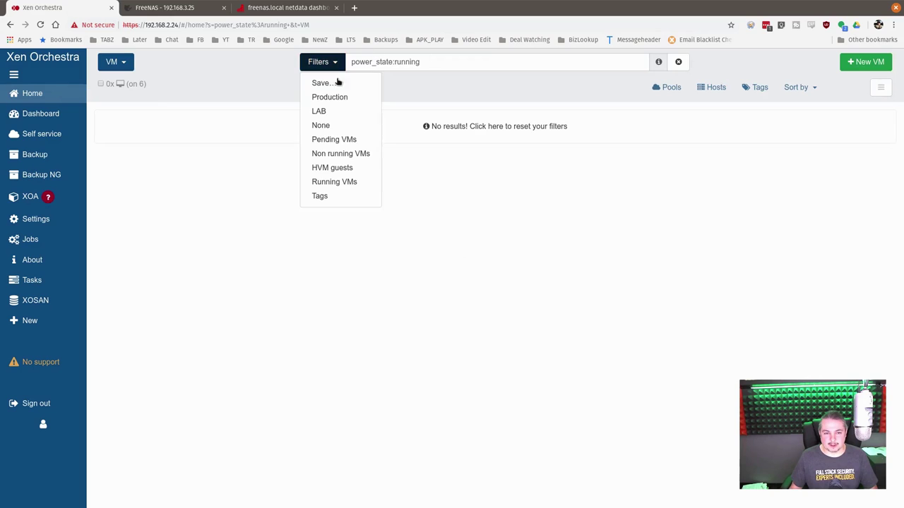
left_click(345, 123)
left_click(184, 139)
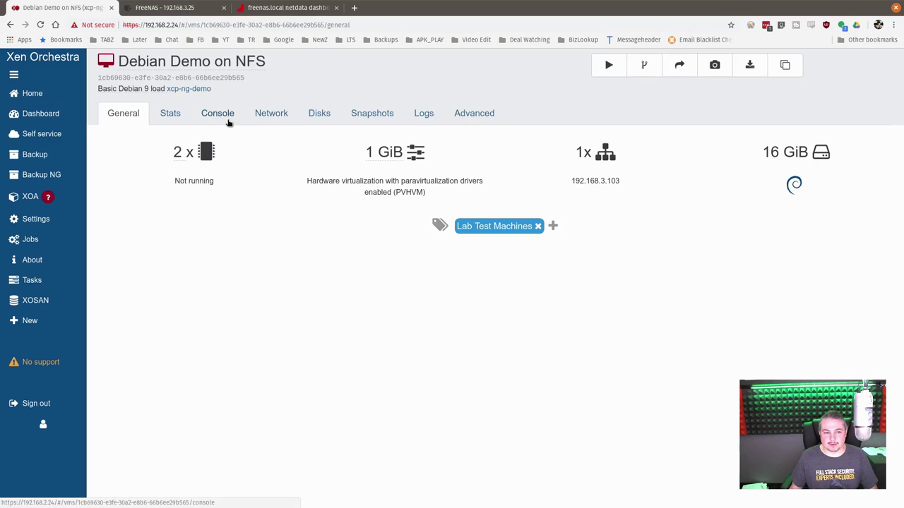
left_click(225, 114)
left_click(608, 65)
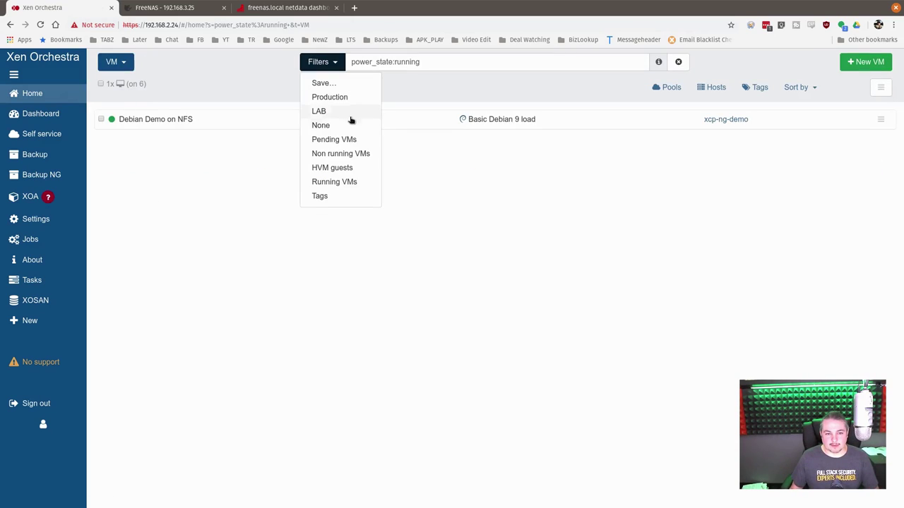
Start the four NFS_clone VMs together, leaving Debian Demo Local Storage and Debian Demo on NFS unselected
left_click(351, 123)
left_click(100, 84)
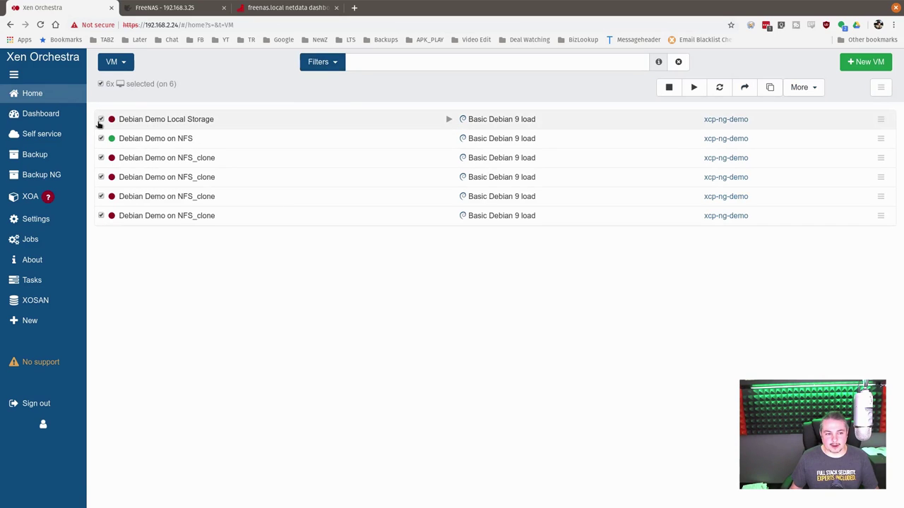
left_click(101, 120)
left_click(101, 138)
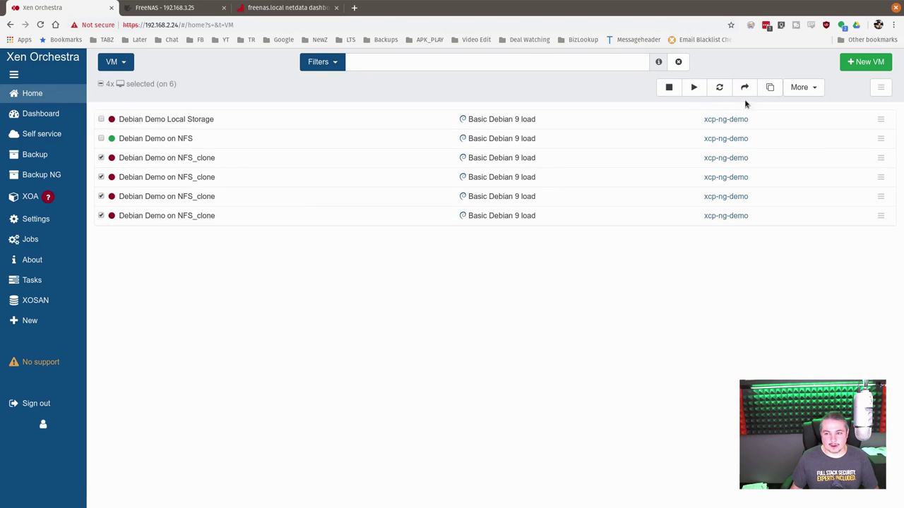
left_click(694, 86)
left_click(530, 137)
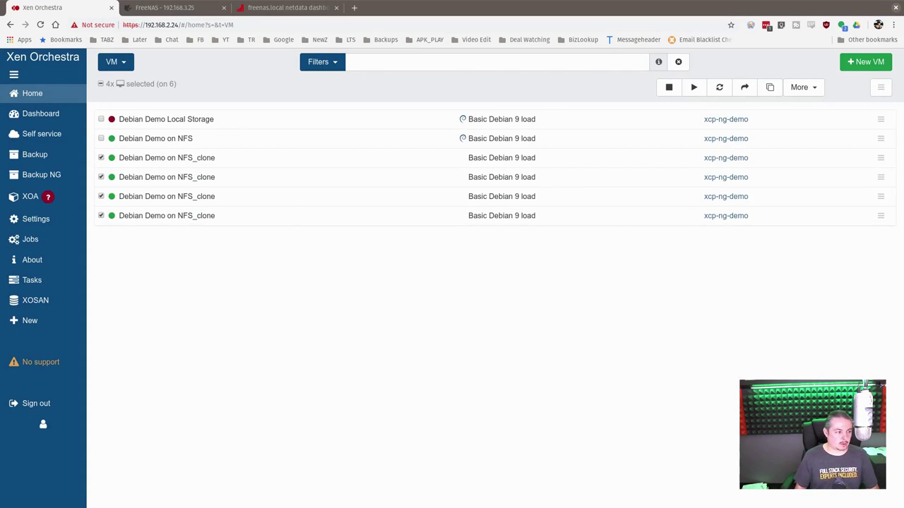
In the FreeNAS SSH shell, cd into the /mnt/Tank/NFS_For_XenServer storage repository folder
key("alt+Tab")
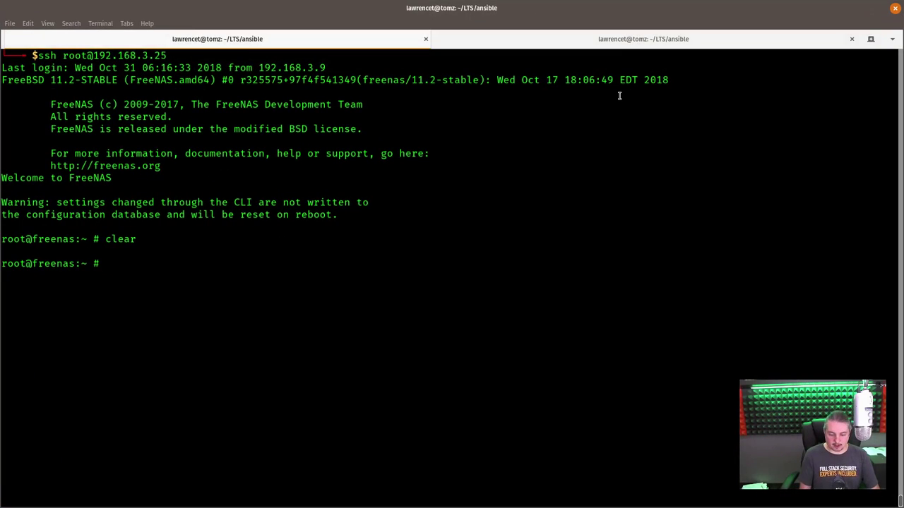
type("ls /")
key("BackSpace")
key("BackSpace")
key("BackSpace")
key("BackSpace")
type("cd /m")
key("Tab")
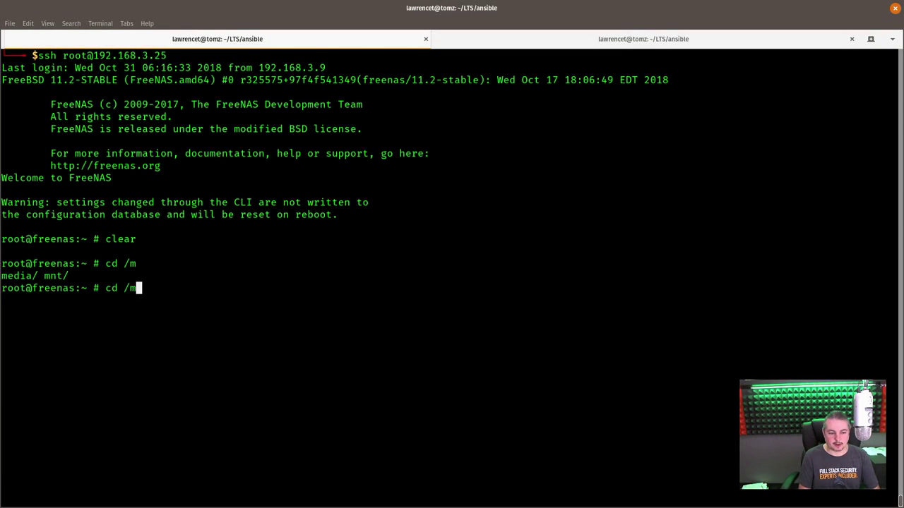
type("n")
key("Tab")
type("T")
key("Tab")
type("N")
key("Tab")
key("Tab")
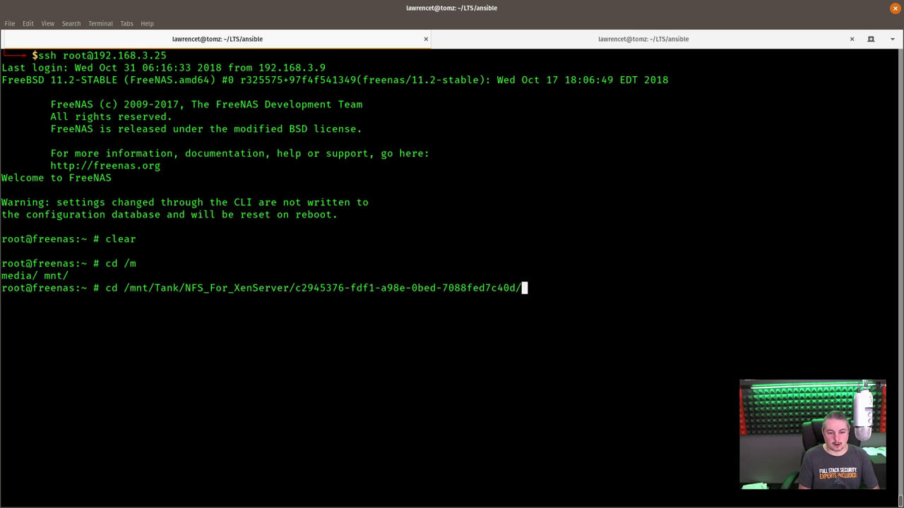
key("Return")
List the folder with ls and ls -lath, showing five 4.2G clone VHDs and the 11G base disk
type("ls")
key("Return")
type("ls -lat")
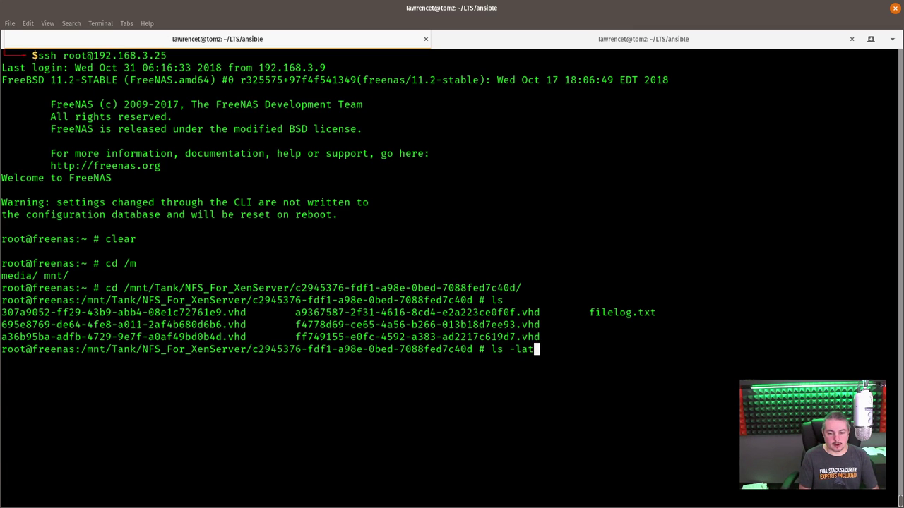
type("h")
key("Return")
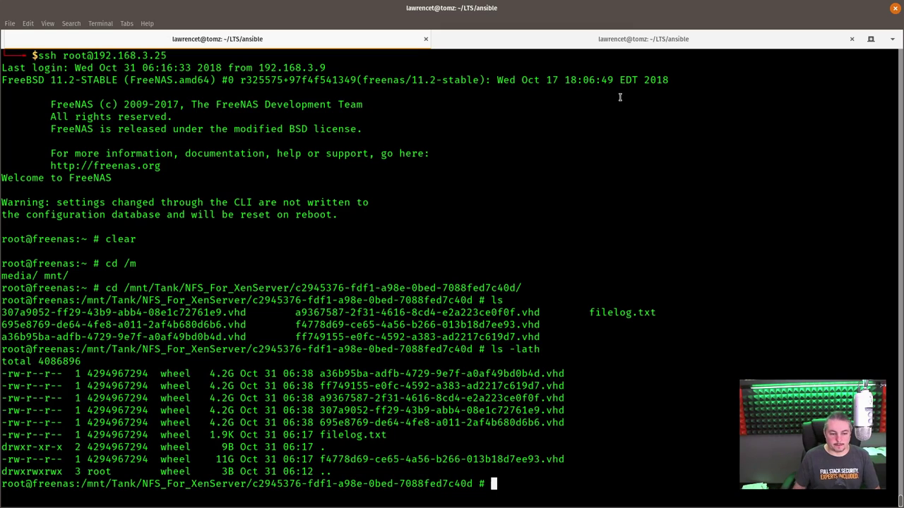